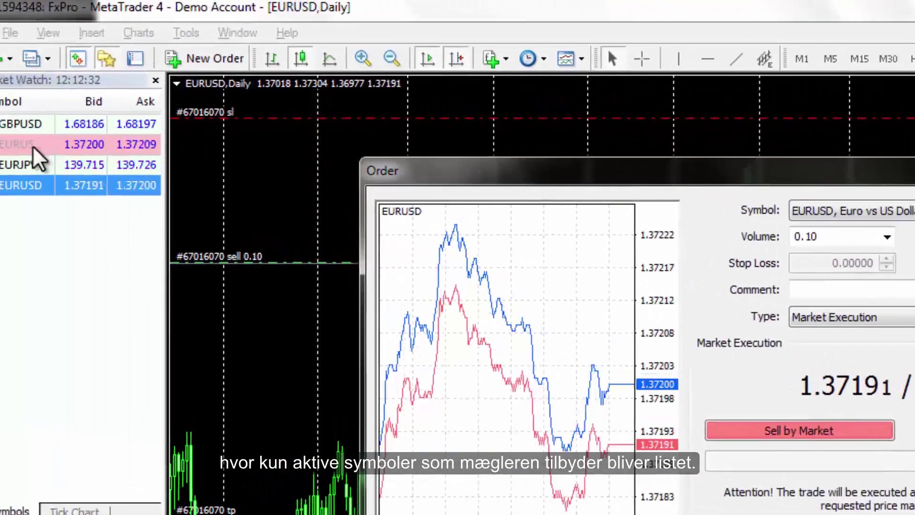
Step: Widen the Market Watch list to show full symbol names and view the trading details of EURUSD_Ask
{"action": "mouse_move", "coordinate": [27, 148]}
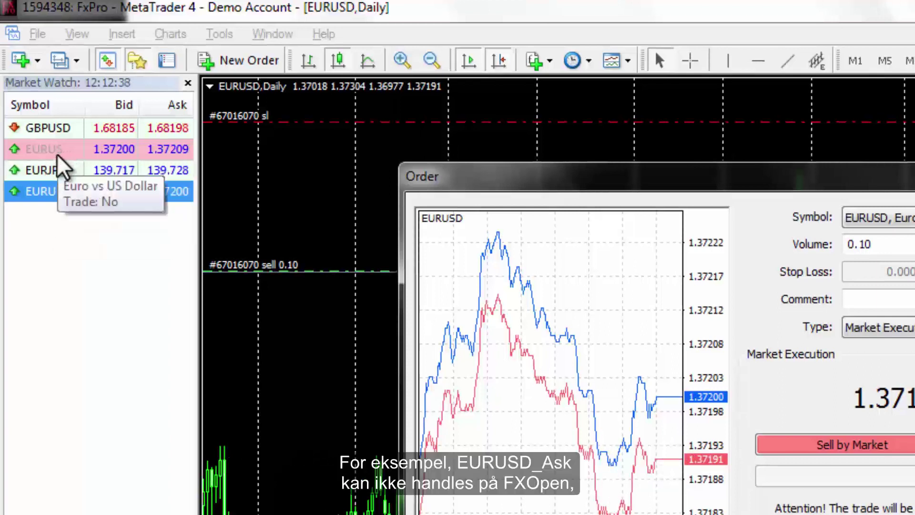
{"action": "left_click_drag", "start_coordinate": [195, 116], "coordinate": [276, 116]}
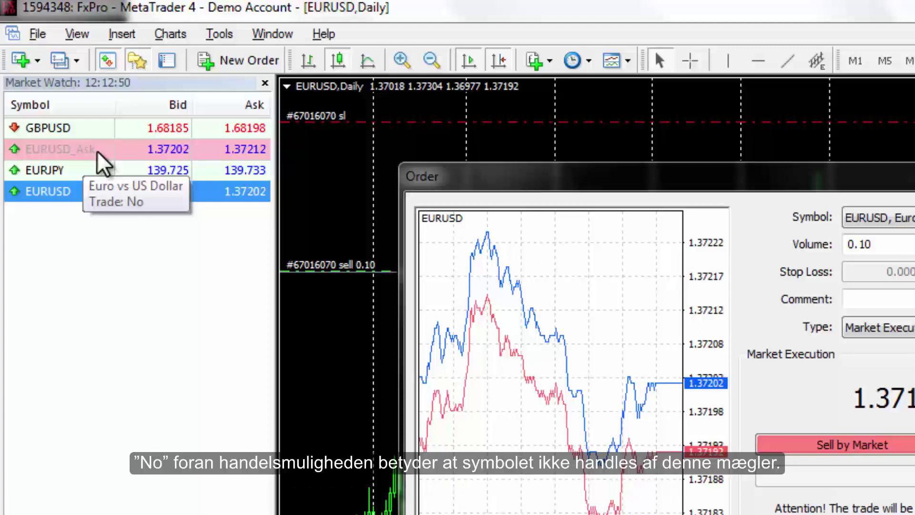
{"action": "mouse_move", "coordinate": [74, 200]}
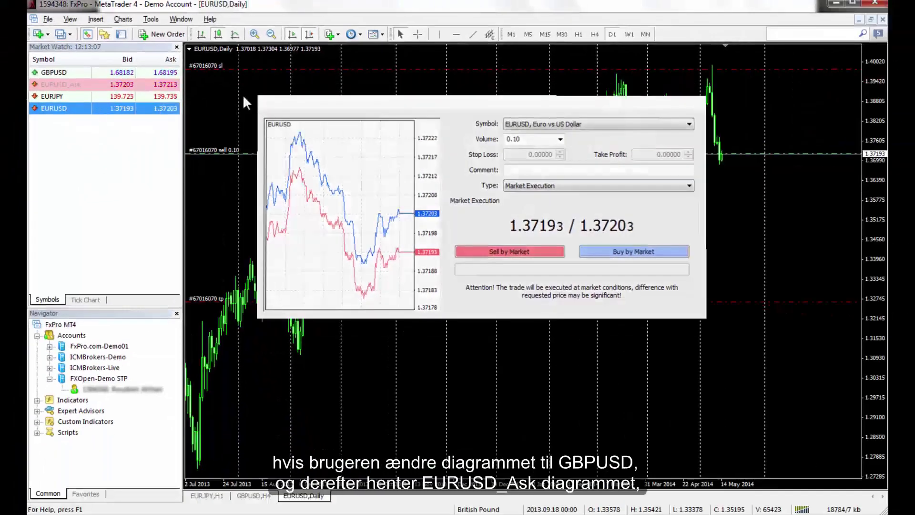
Step: Switch to the GBPUSD H4 chart and open a chart window for the EURUSD_Ask symbol
{"action": "key", "text": "Escape"}
{"action": "left_click", "coordinate": [266, 496]}
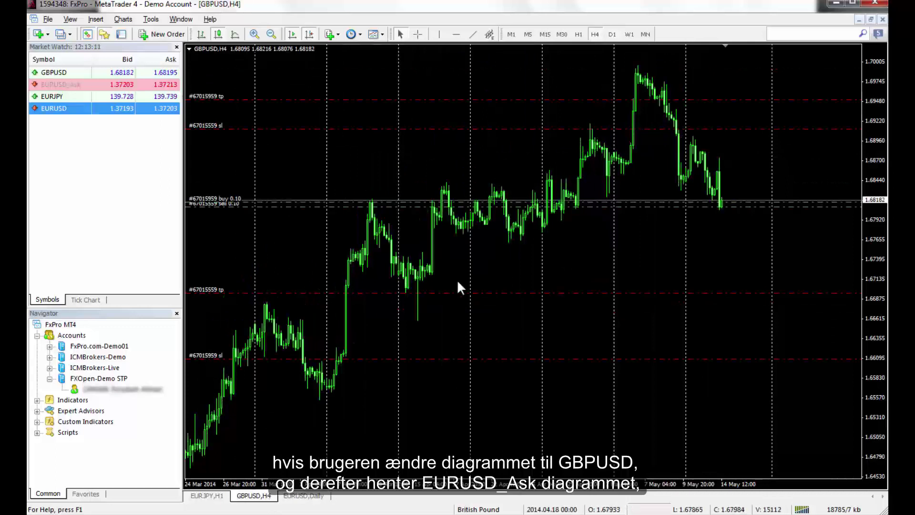
{"action": "right_click", "coordinate": [122, 84]}
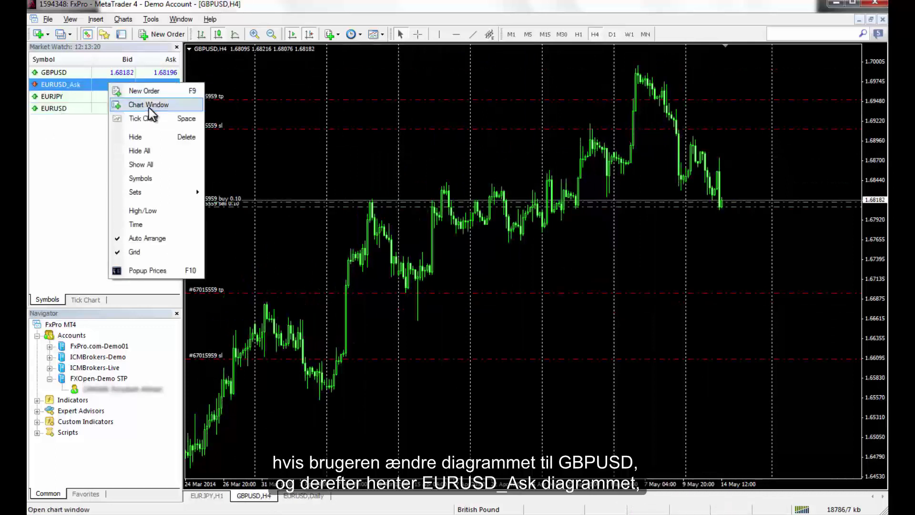
{"action": "left_click", "coordinate": [147, 109]}
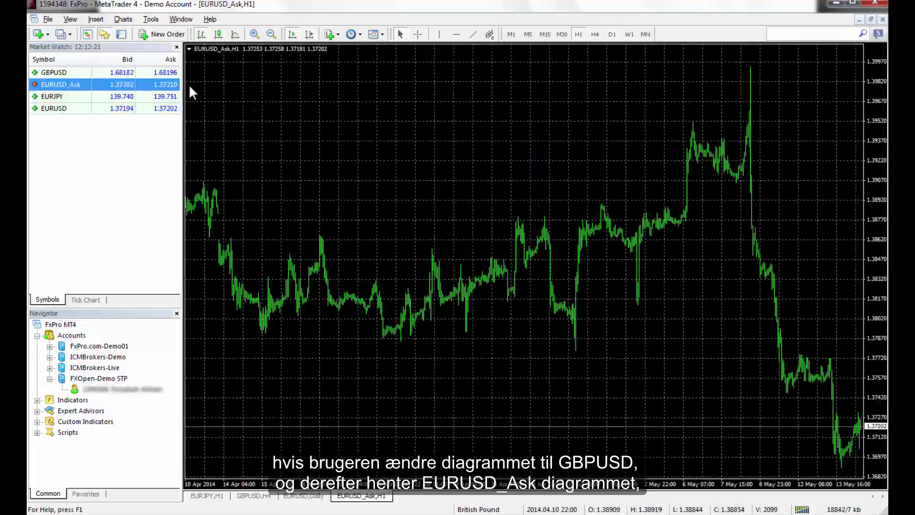
Step: Start a new order and set its symbol to EURUSD, Euro vs US Dollar
{"action": "left_click", "coordinate": [161, 37]}
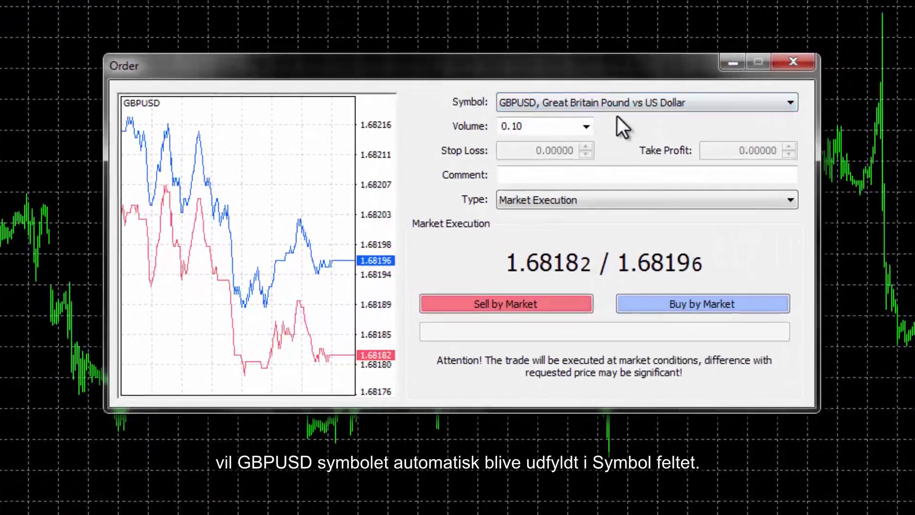
{"action": "left_click", "coordinate": [513, 103]}
{"action": "left_click", "coordinate": [591, 141]}
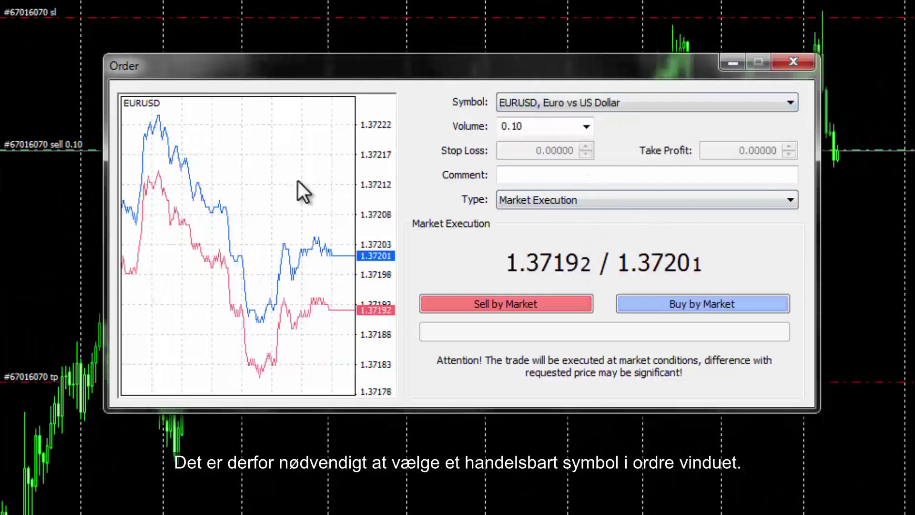
Step: Place a 0.10-lot EURUSD sell order by market and a 0.10-lot EURUSD buy order by market
{"action": "left_click", "coordinate": [583, 128]}
{"action": "left_click", "coordinate": [582, 128]}
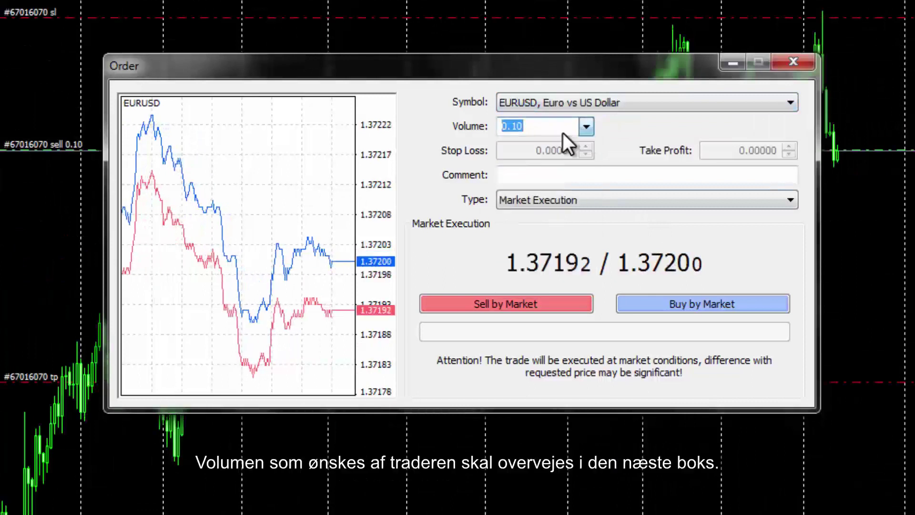
{"action": "left_click", "coordinate": [593, 174]}
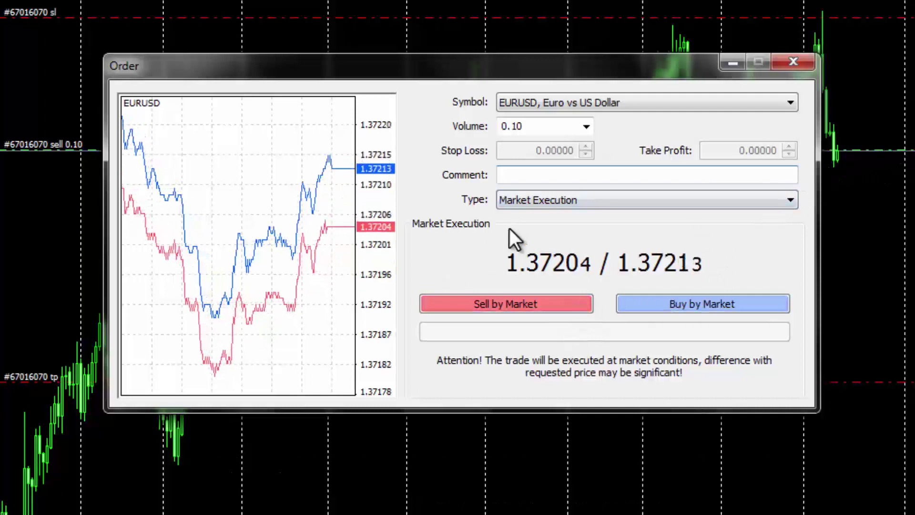
{"action": "left_click", "coordinate": [447, 303]}
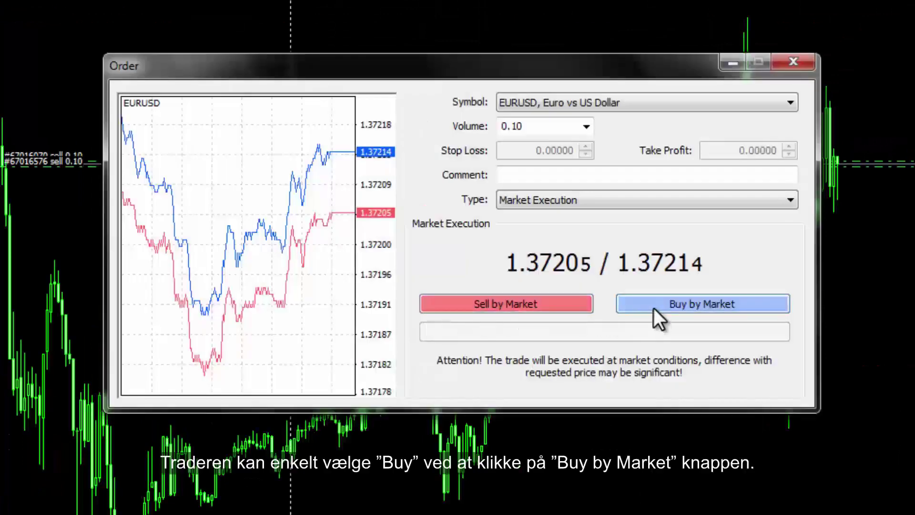
{"action": "left_click", "coordinate": [653, 305]}
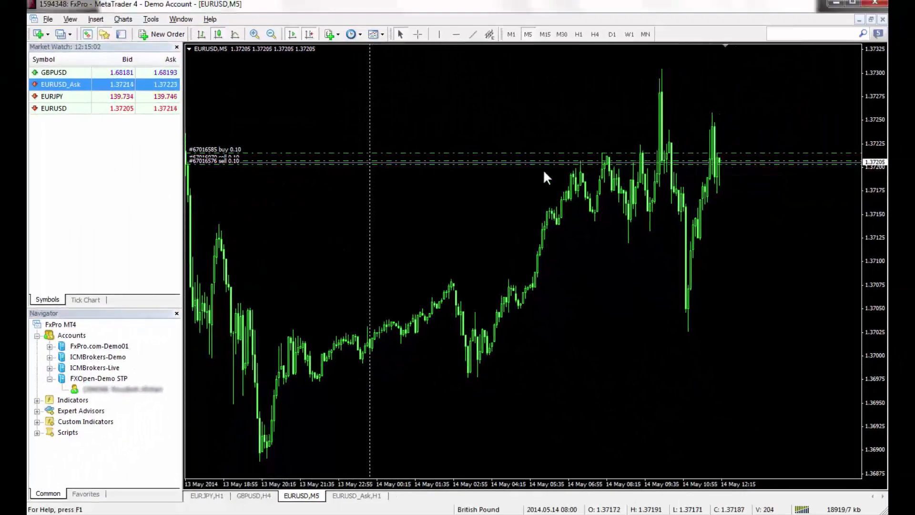
Step: Log in to the saved demo account on the FxPro.com-Demo01 server
{"action": "left_click", "coordinate": [49, 378]}
{"action": "left_click", "coordinate": [49, 346]}
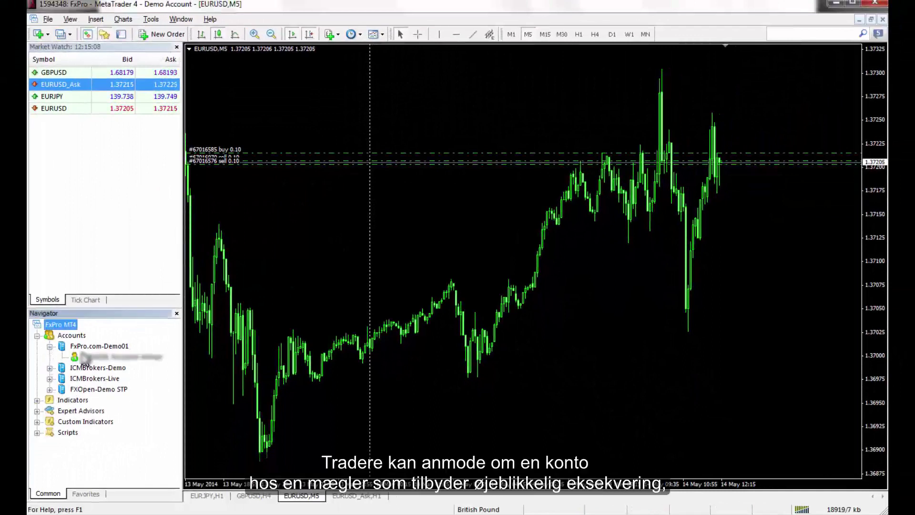
{"action": "double_click", "coordinate": [83, 357]}
{"action": "left_click", "coordinate": [250, 228]}
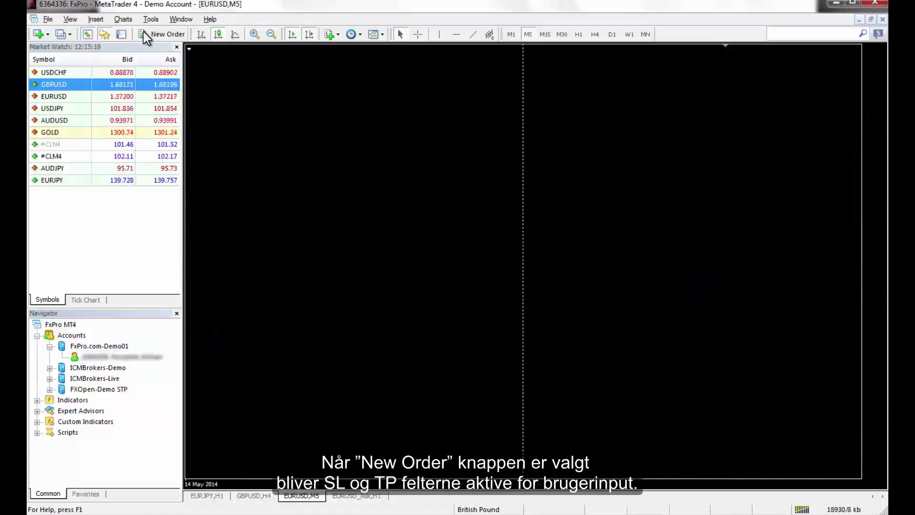
Step: Start a new instant execution order on EURUSD and set its Take Profit to 1.37198
{"action": "left_click", "coordinate": [144, 32]}
{"action": "left_click_drag", "start_coordinate": [526, 152], "coordinate": [580, 148]}
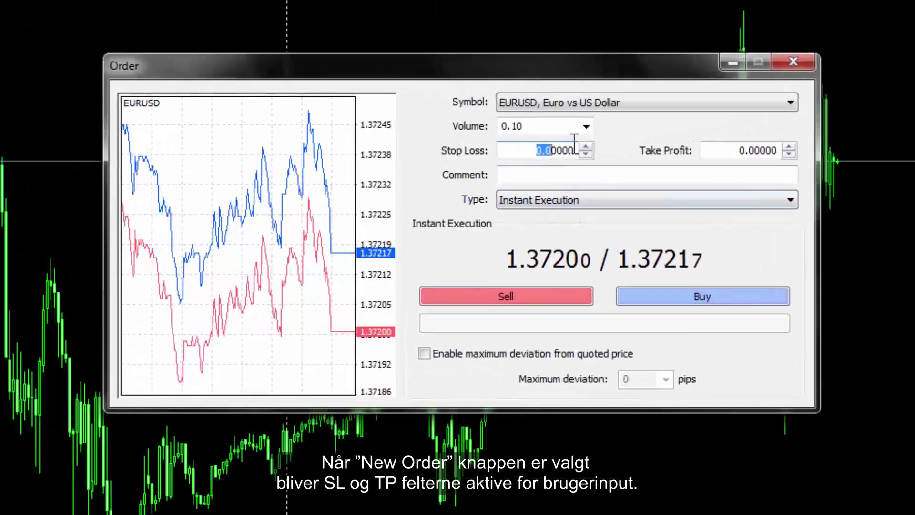
{"action": "left_click_drag", "start_coordinate": [778, 149], "coordinate": [739, 152]}
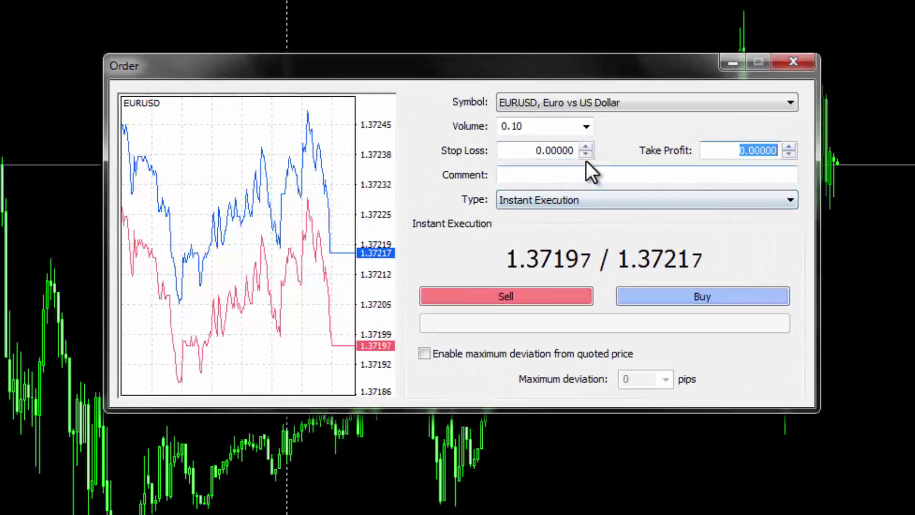
{"action": "left_click", "coordinate": [790, 146]}
{"action": "left_click", "coordinate": [790, 147]}
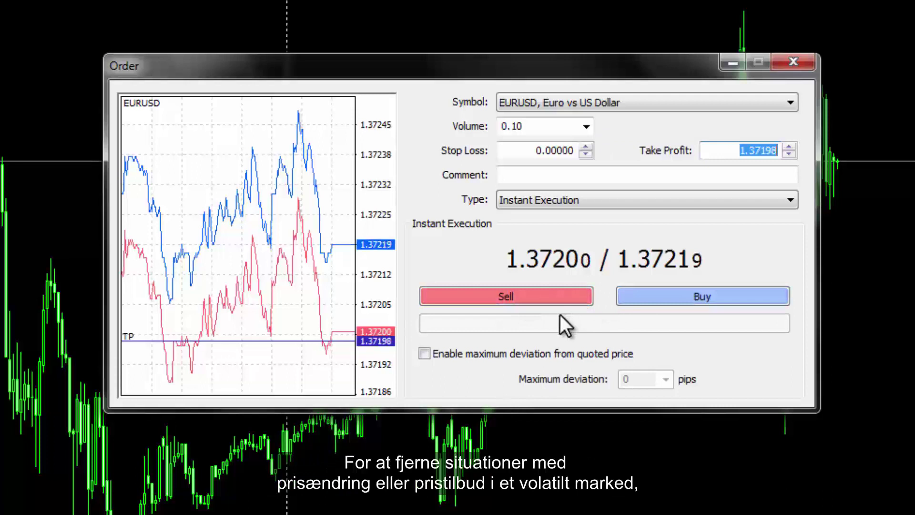
Step: Enable maximum deviation from quoted price, try 4, 10 and 0 pips, and disable the option again
{"action": "left_click", "coordinate": [424, 353]}
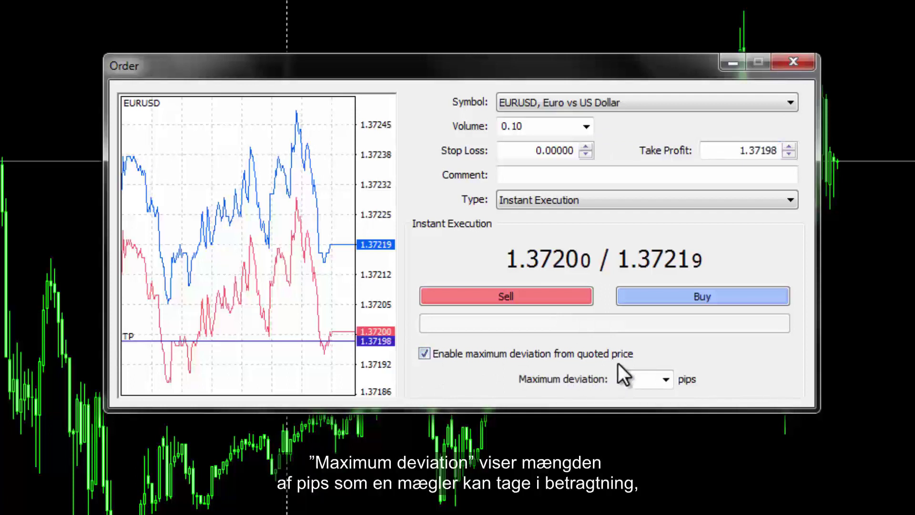
{"action": "left_click", "coordinate": [665, 381]}
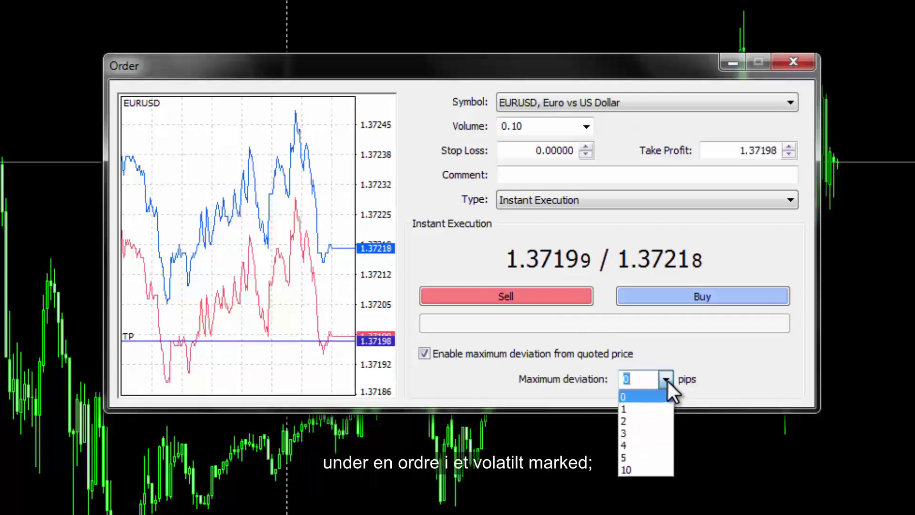
{"action": "left_click", "coordinate": [637, 445]}
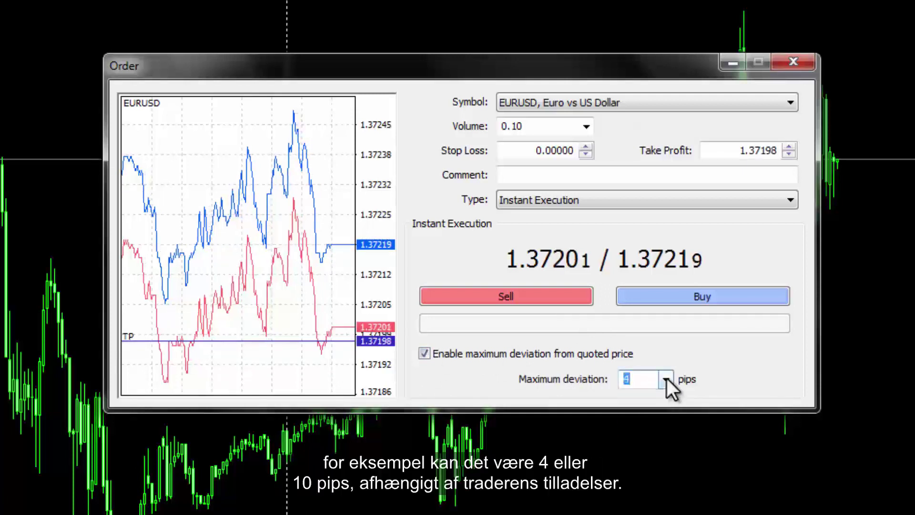
{"action": "left_click", "coordinate": [666, 379]}
{"action": "left_click", "coordinate": [641, 466]}
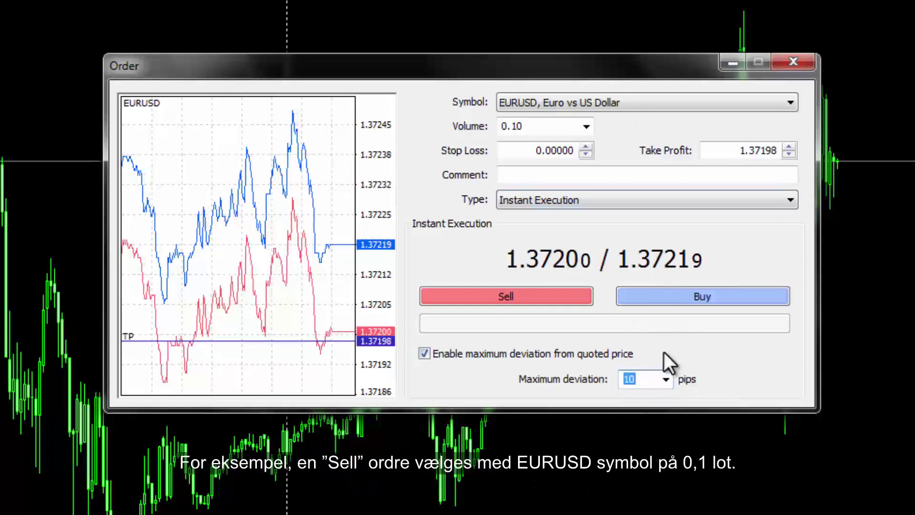
{"action": "left_click", "coordinate": [665, 379]}
{"action": "left_click", "coordinate": [655, 395]}
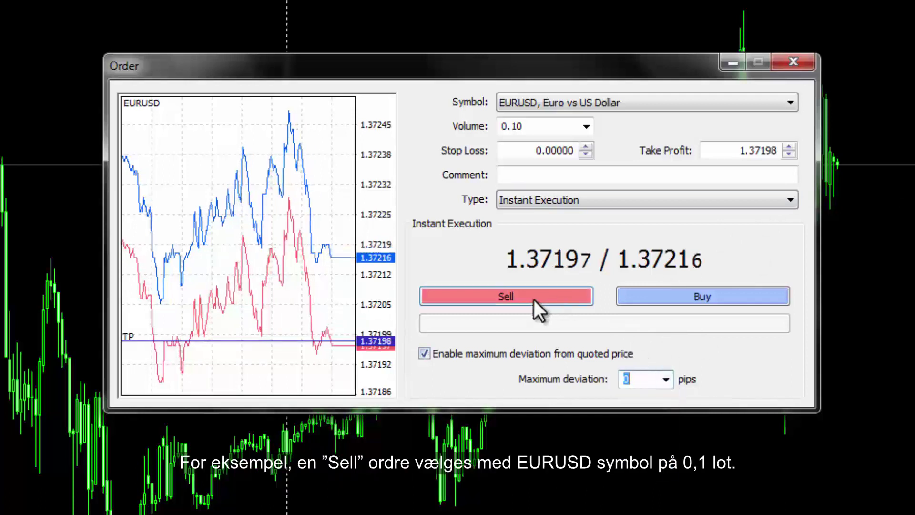
{"action": "left_click", "coordinate": [421, 352]}
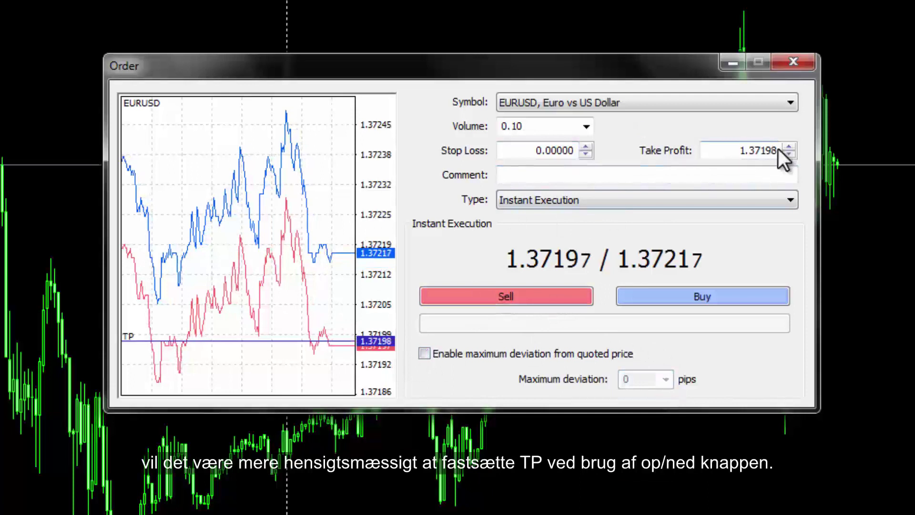
Step: Place the 0.10-lot EURUSD sell order with Take Profit 1.37088 and raise its take-profit line on the chart to about 1.3712
{"action": "left_click_drag", "start_coordinate": [736, 151], "coordinate": [794, 149]}
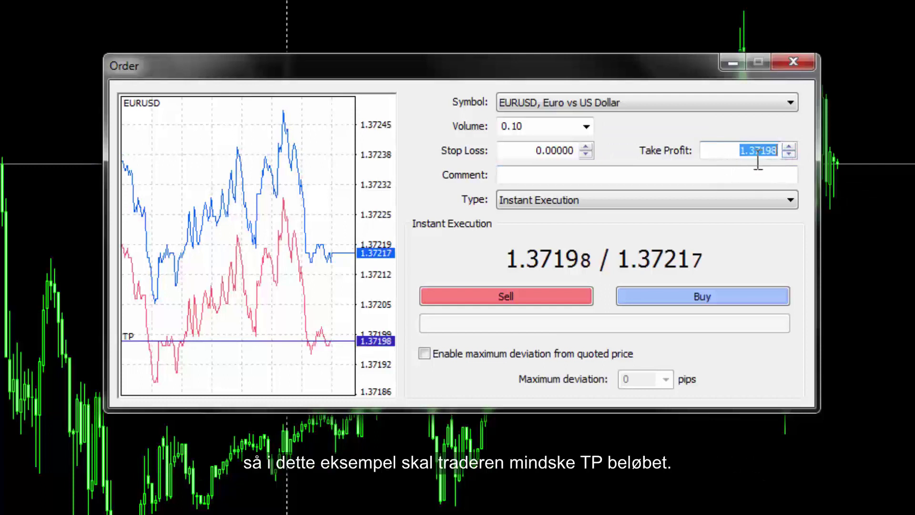
{"action": "left_click", "coordinate": [788, 153]}
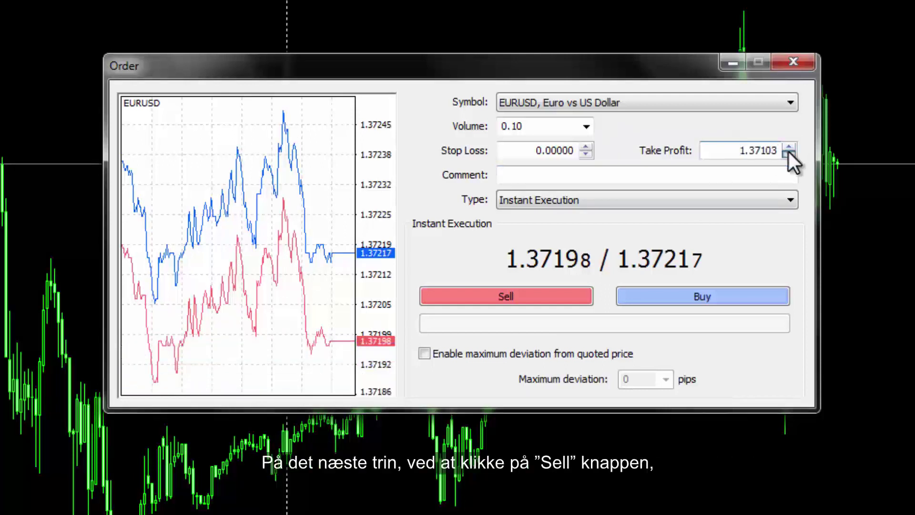
{"action": "left_click", "coordinate": [510, 298]}
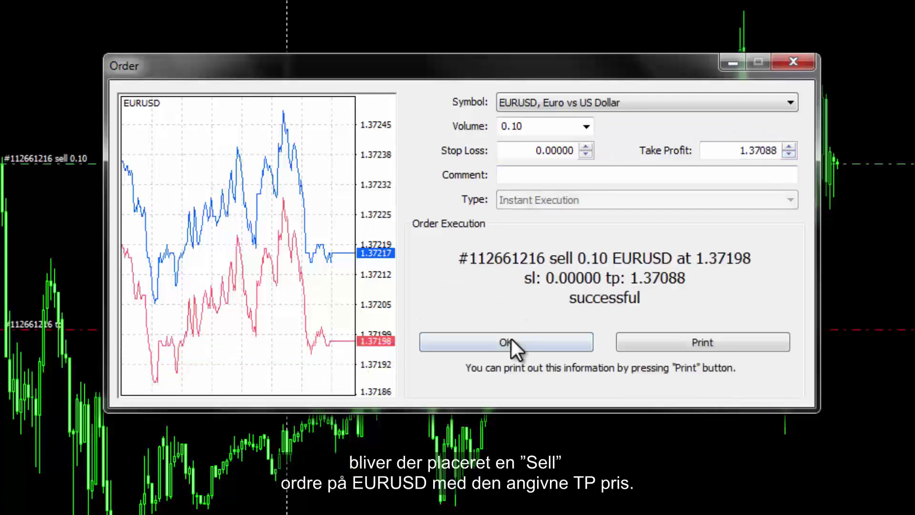
{"action": "left_click", "coordinate": [511, 340]}
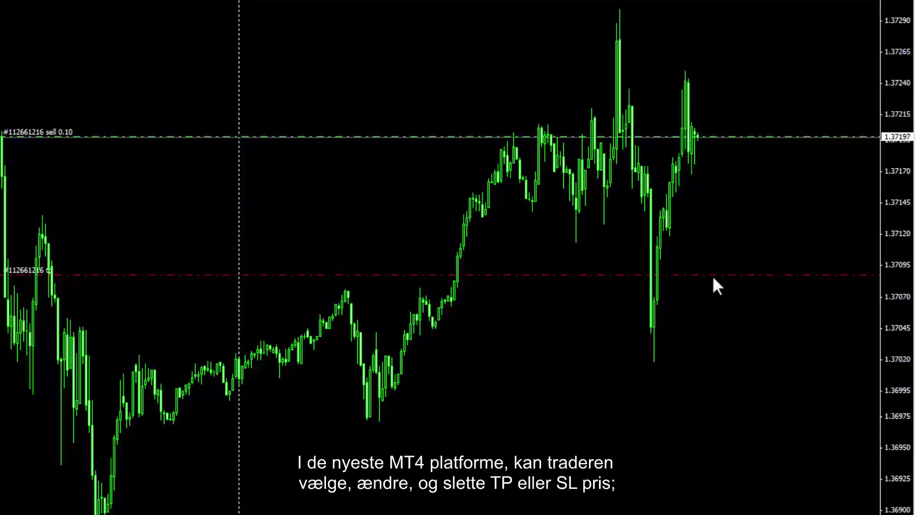
{"action": "left_click_drag", "start_coordinate": [710, 273], "coordinate": [724, 232]}
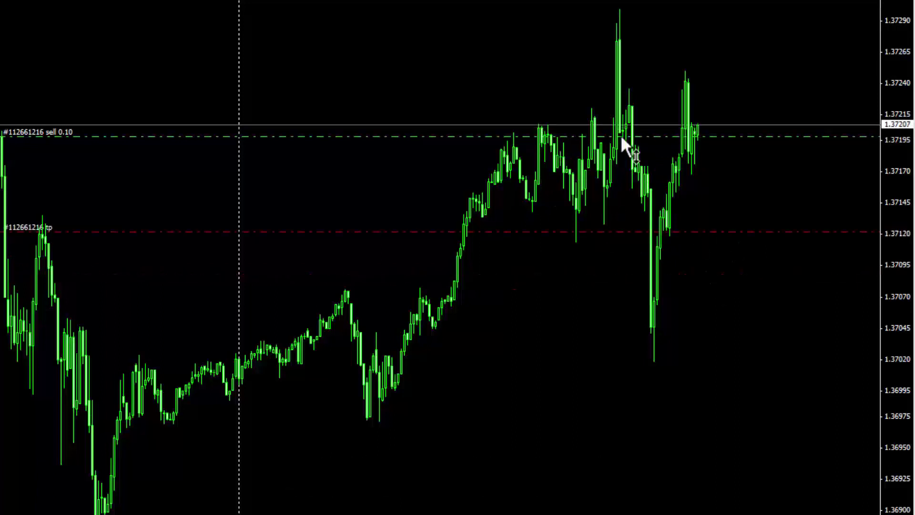
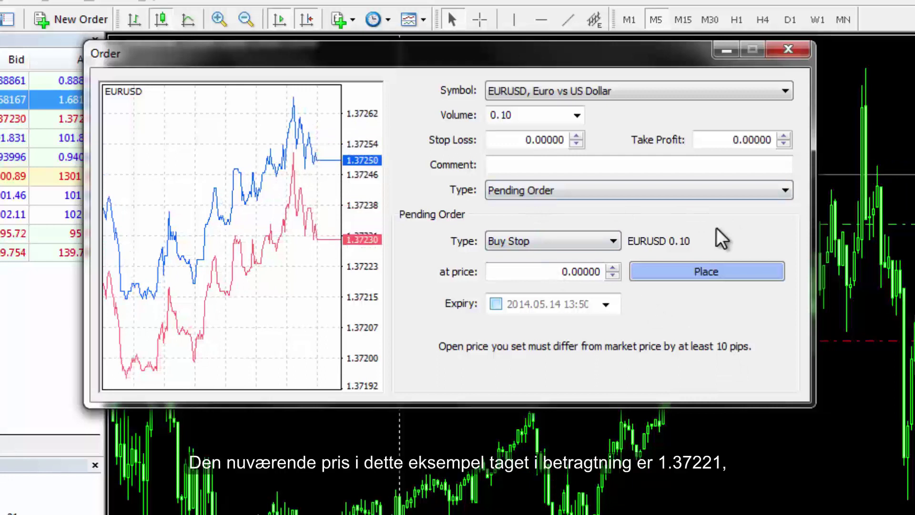
Step: Set the Buy Stop pending order's price to 1.37400 and place it for 0.10 lots of EURUSD
{"action": "double_click", "coordinate": [551, 265]}
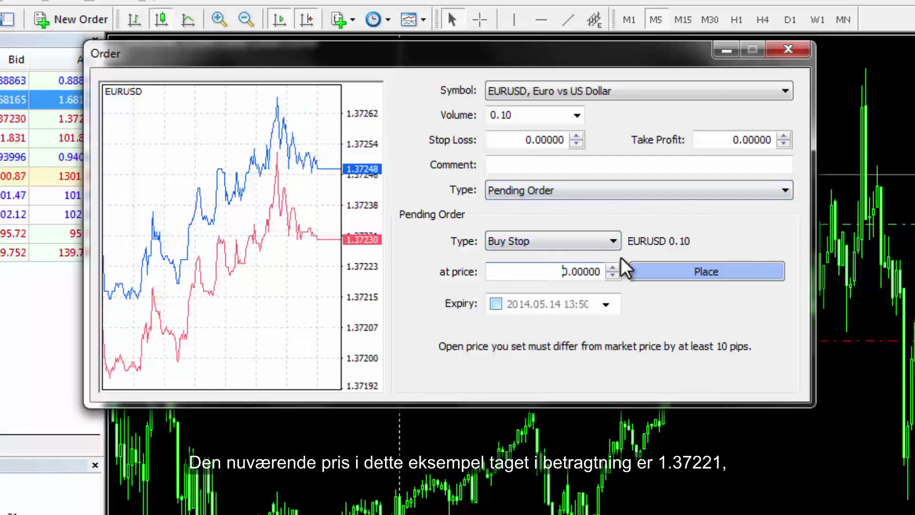
{"action": "key", "text": "Home"}
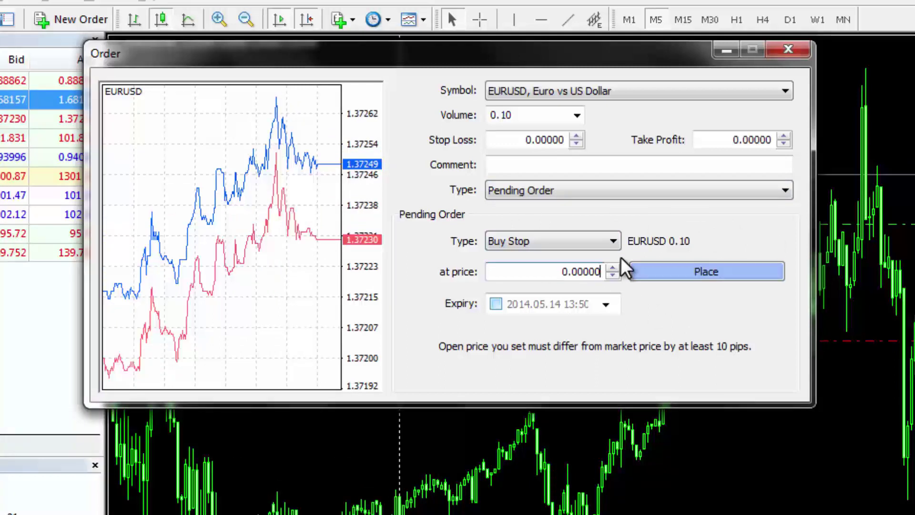
{"action": "type", "text": "1.37400"}
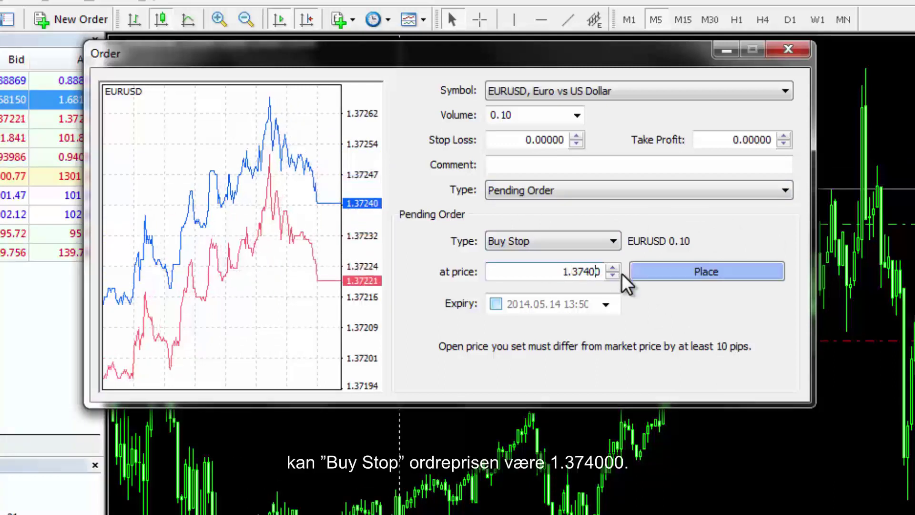
{"action": "left_click", "coordinate": [691, 273]}
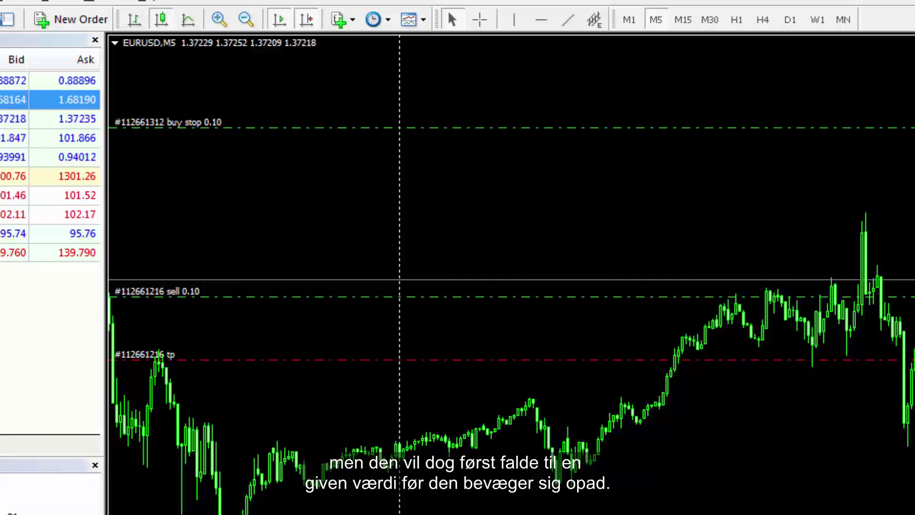
Step: Place a Buy Limit pending order for 0.10 lots of EURUSD at 1.37020
{"action": "left_click", "coordinate": [89, 23]}
{"action": "left_click", "coordinate": [560, 189]}
{"action": "left_click", "coordinate": [500, 218]}
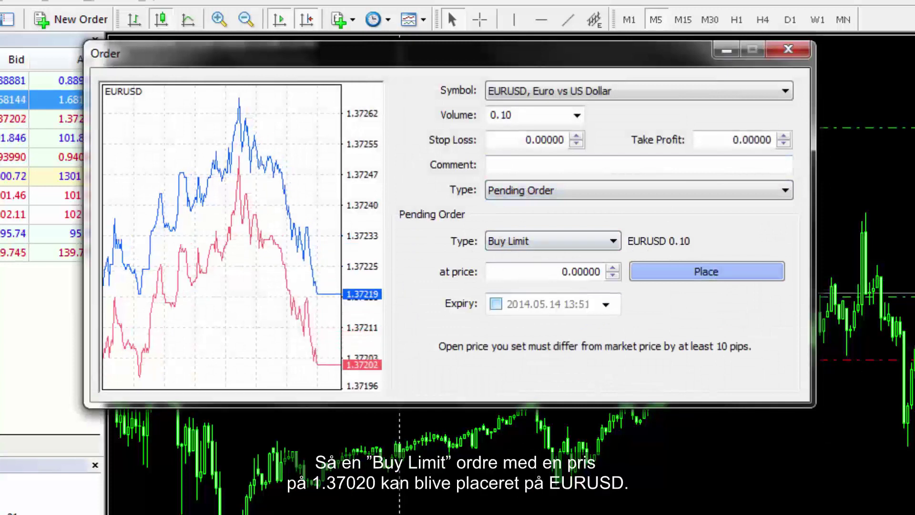
{"action": "left_click_drag", "start_coordinate": [563, 271], "coordinate": [622, 253]}
{"action": "type", "text": "1"}
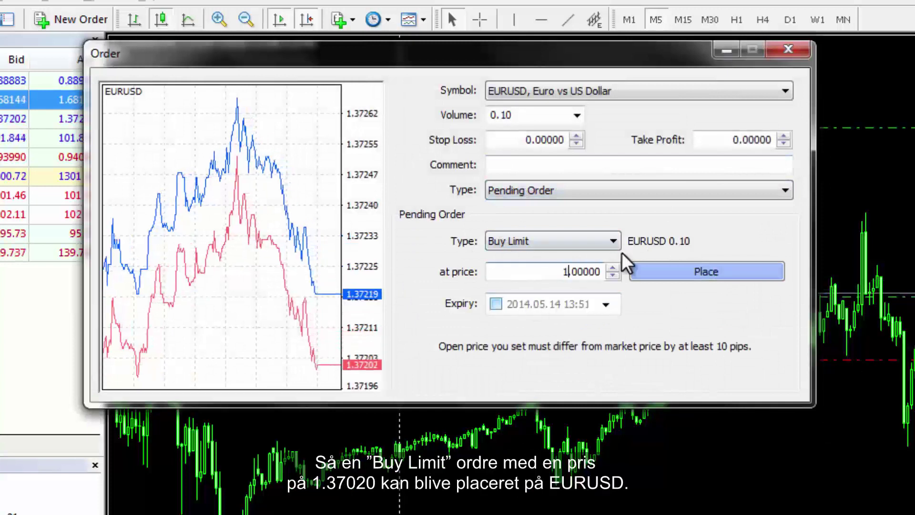
{"action": "type", "text": ".3702"}
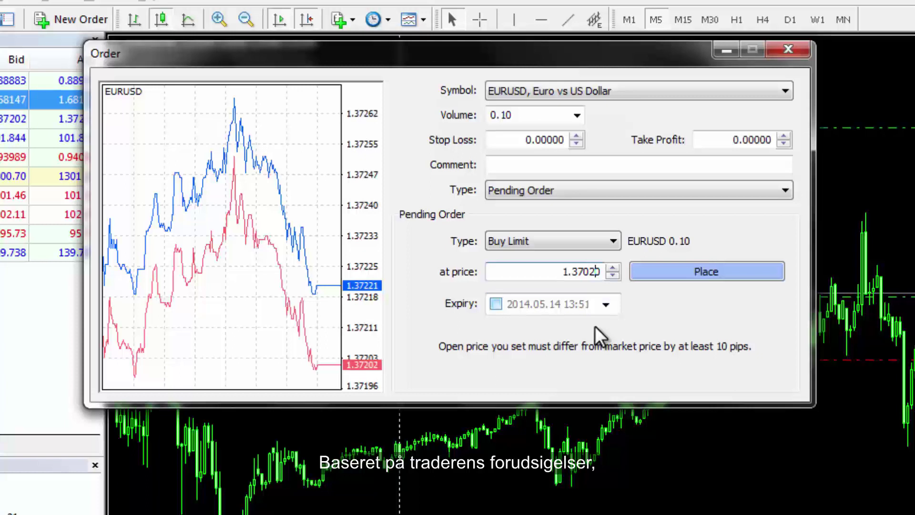
{"action": "left_click", "coordinate": [644, 270]}
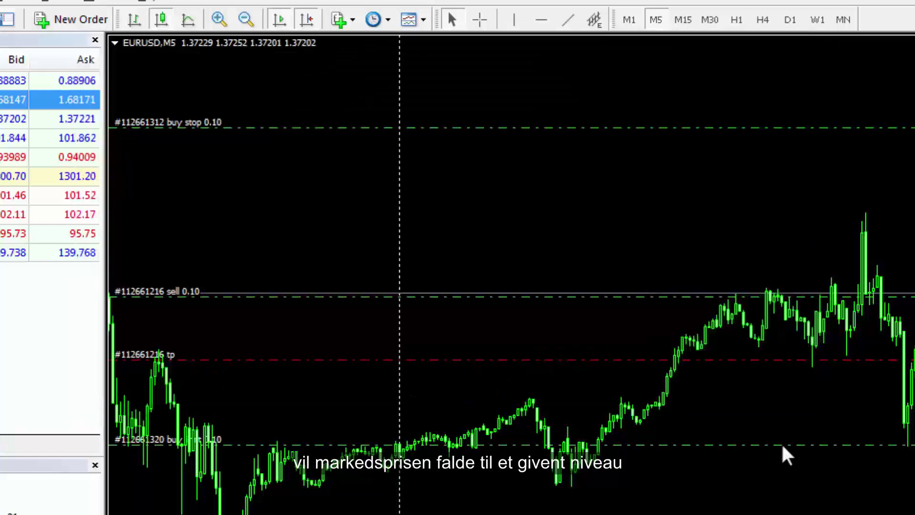
{"action": "scroll", "coordinate": [339, 442], "scroll_direction": "up", "scroll_amount": 3}
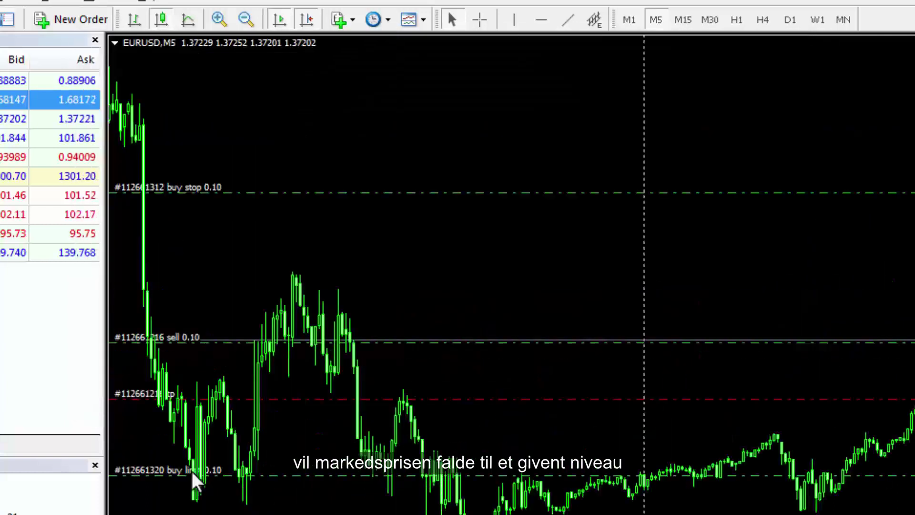
{"action": "scroll", "coordinate": [192, 471], "scroll_direction": "down", "scroll_amount": 3}
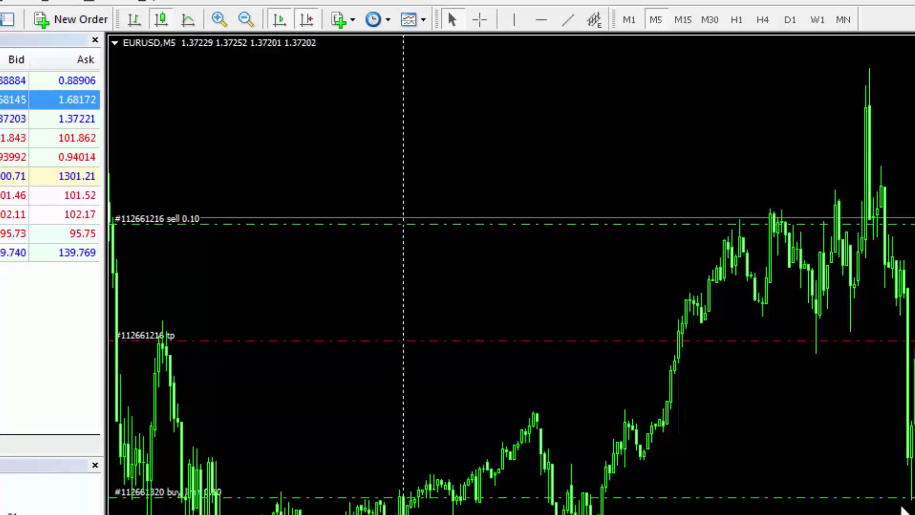
{"action": "scroll", "coordinate": [902, 510], "scroll_direction": "down", "scroll_amount": 1}
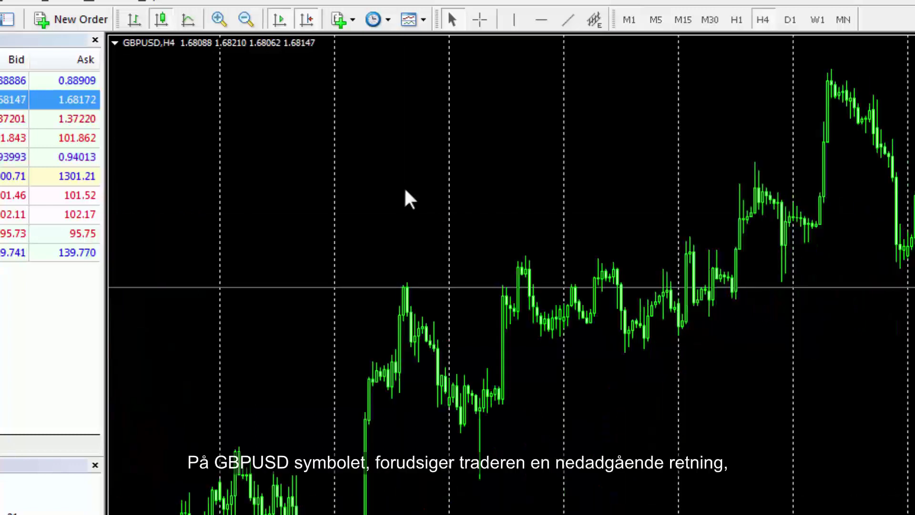
Step: Place a Sell Stop pending order for 0.10 lots of GBPUSD at 1.67900
{"action": "left_click", "coordinate": [78, 21]}
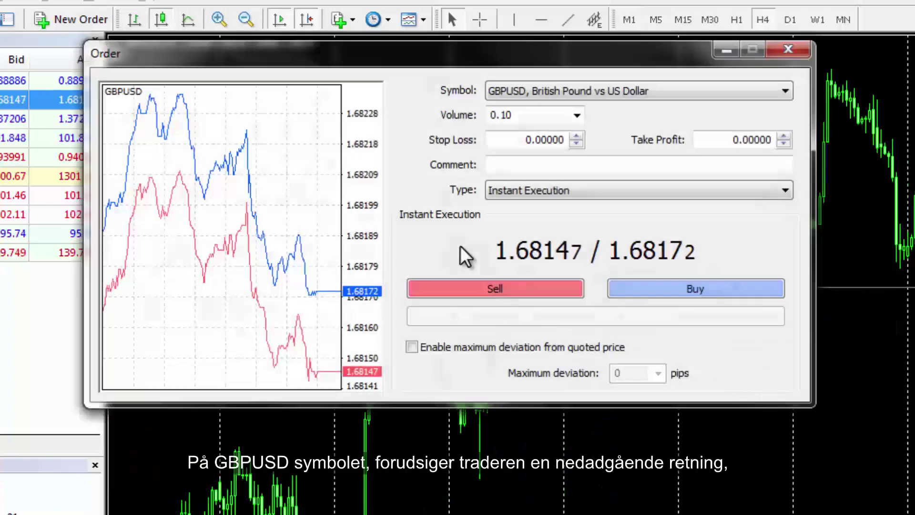
{"action": "left_click", "coordinate": [498, 192]}
{"action": "left_click", "coordinate": [499, 220]}
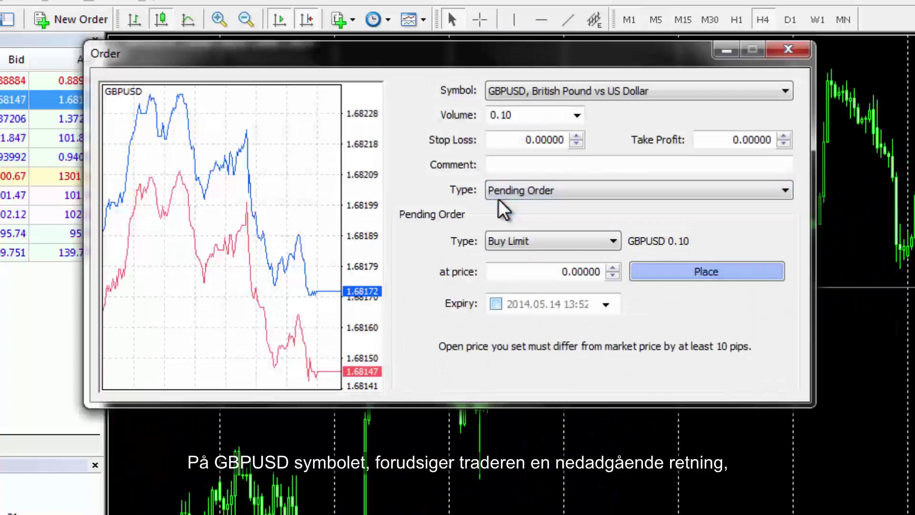
{"action": "left_click", "coordinate": [538, 241]}
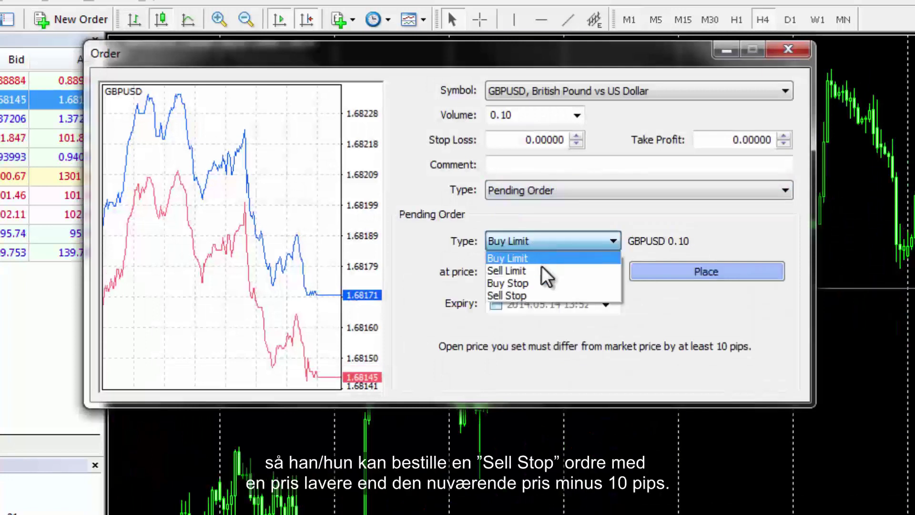
{"action": "left_click", "coordinate": [539, 293]}
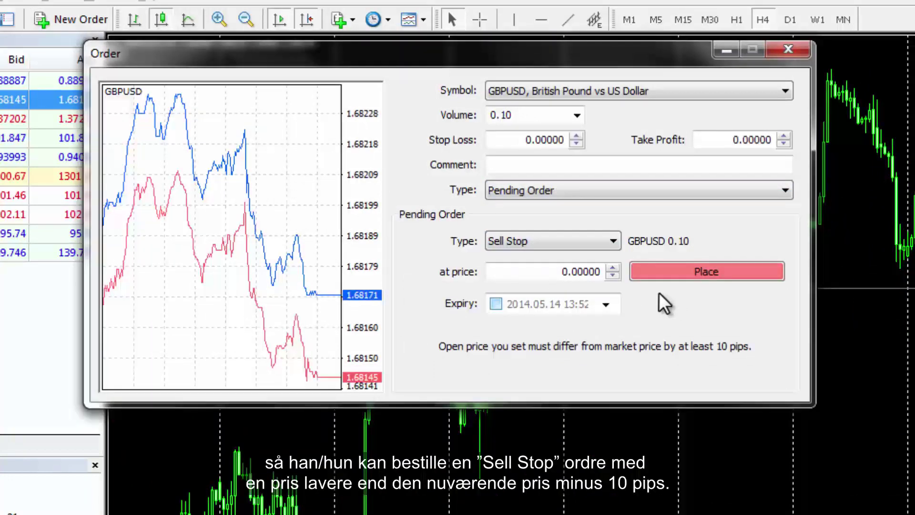
{"action": "left_click_drag", "start_coordinate": [527, 272], "coordinate": [642, 266]}
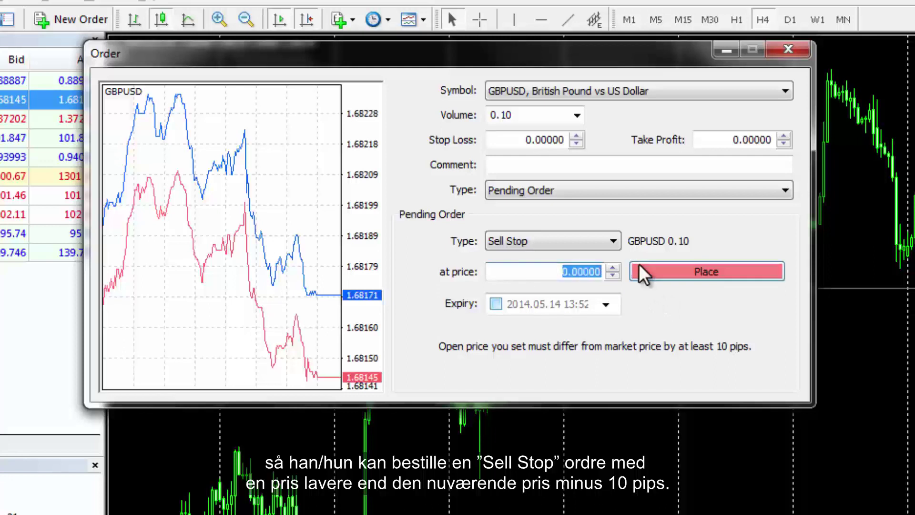
{"action": "type", "text": "1.679"}
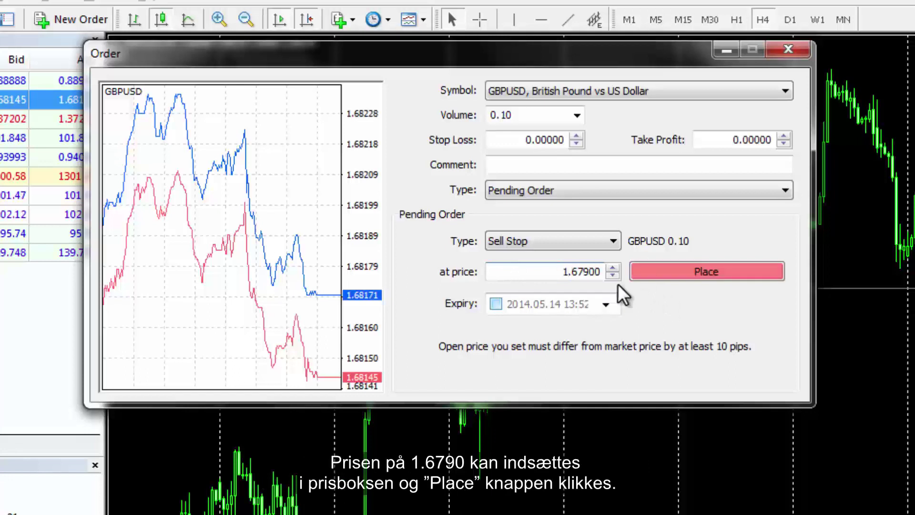
{"action": "left_click", "coordinate": [662, 268]}
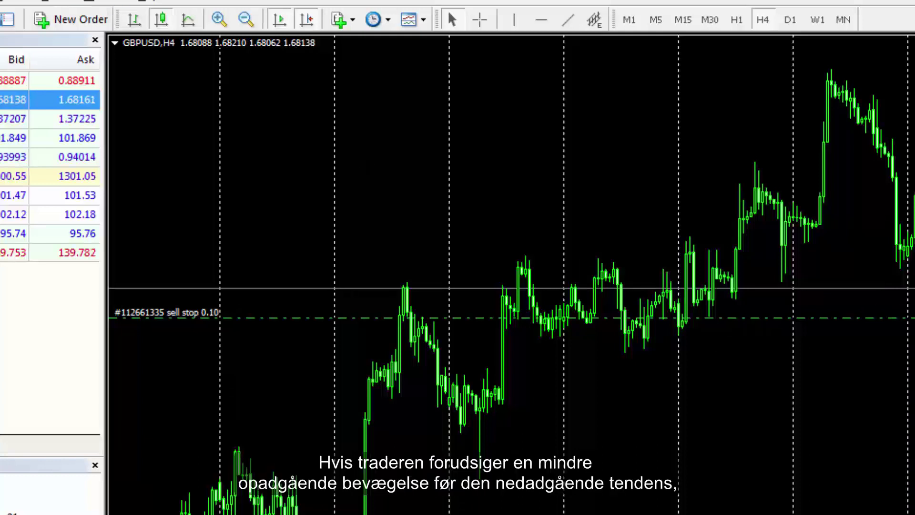
Step: Place a Sell Limit pending order for 0.10 lots of GBPUSD at 1.68500
{"action": "left_click", "coordinate": [66, 20]}
{"action": "left_click", "coordinate": [514, 187]}
{"action": "left_click", "coordinate": [519, 215]}
{"action": "left_click", "coordinate": [508, 247]}
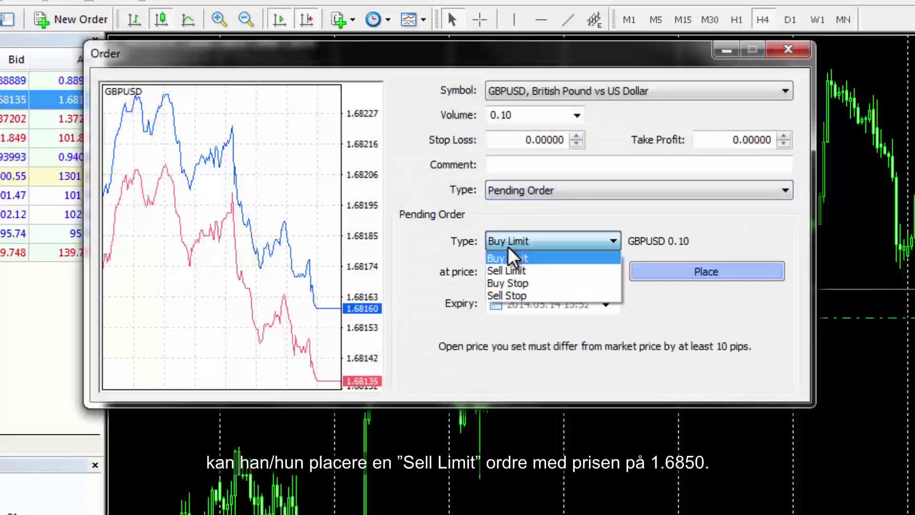
{"action": "left_click", "coordinate": [507, 270]}
{"action": "left_click_drag", "start_coordinate": [553, 269], "coordinate": [614, 261]}
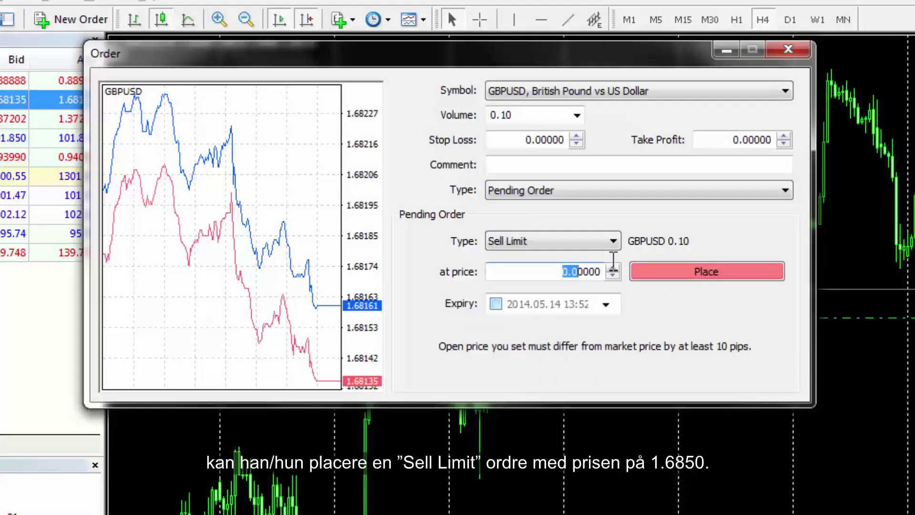
{"action": "type", "text": "1."}
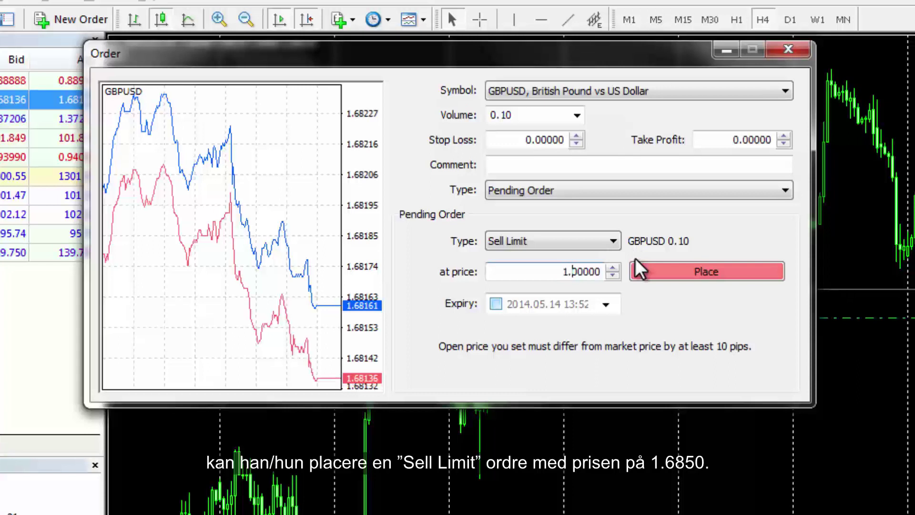
{"action": "type", "text": "685"}
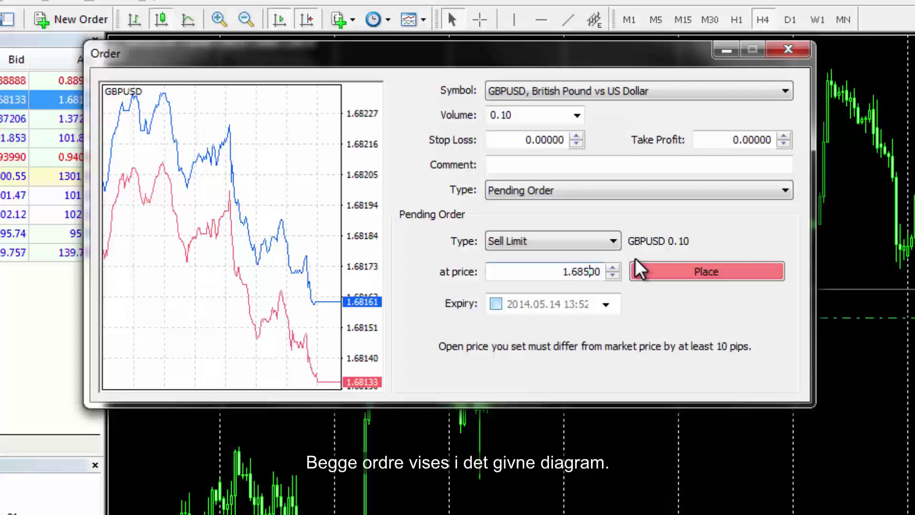
{"action": "left_click", "coordinate": [650, 276]}
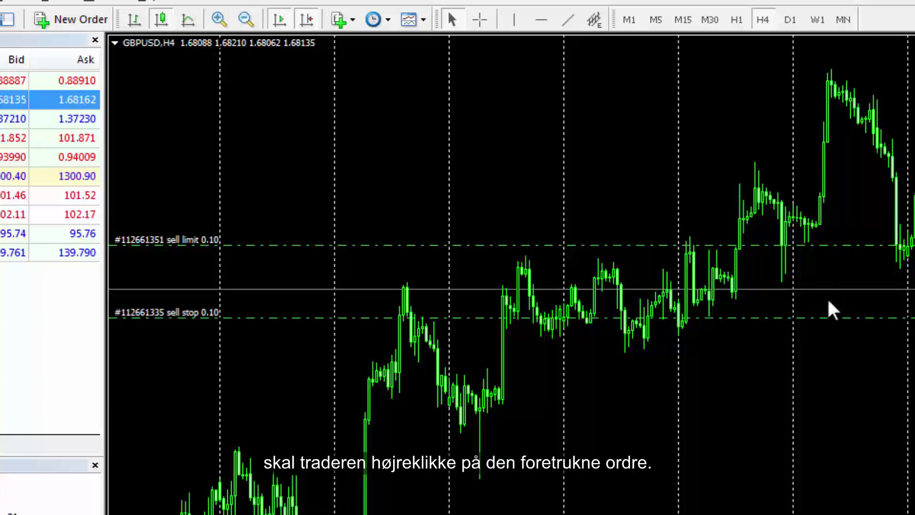
Step: Modify the GBPUSD Sell Limit order to expire on 2014.05.14 at 13:53
{"action": "right_click", "coordinate": [688, 245]}
{"action": "left_click", "coordinate": [704, 257]}
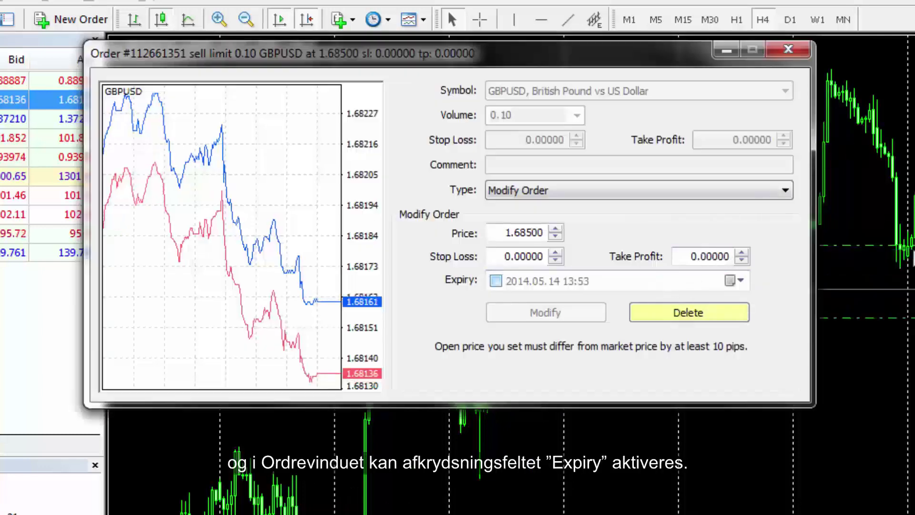
{"action": "left_click", "coordinate": [496, 281]}
{"action": "left_click", "coordinate": [731, 279]}
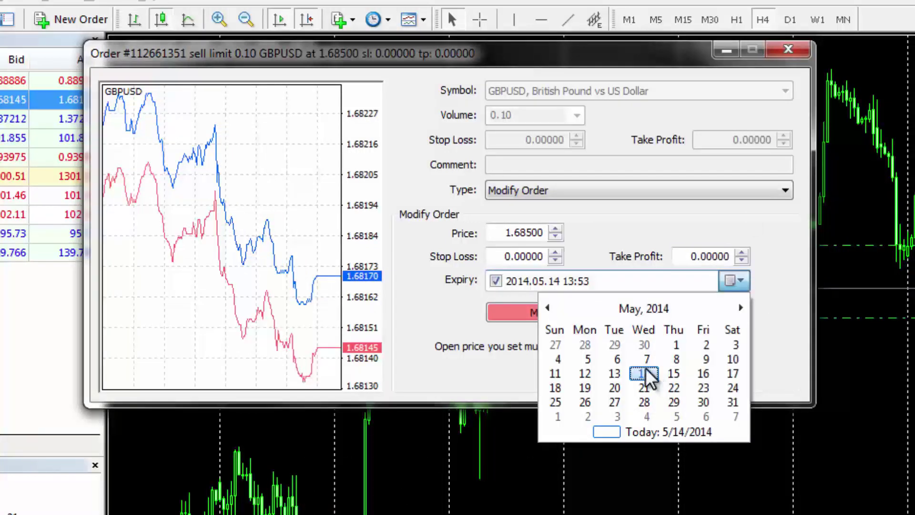
{"action": "left_click", "coordinate": [502, 354]}
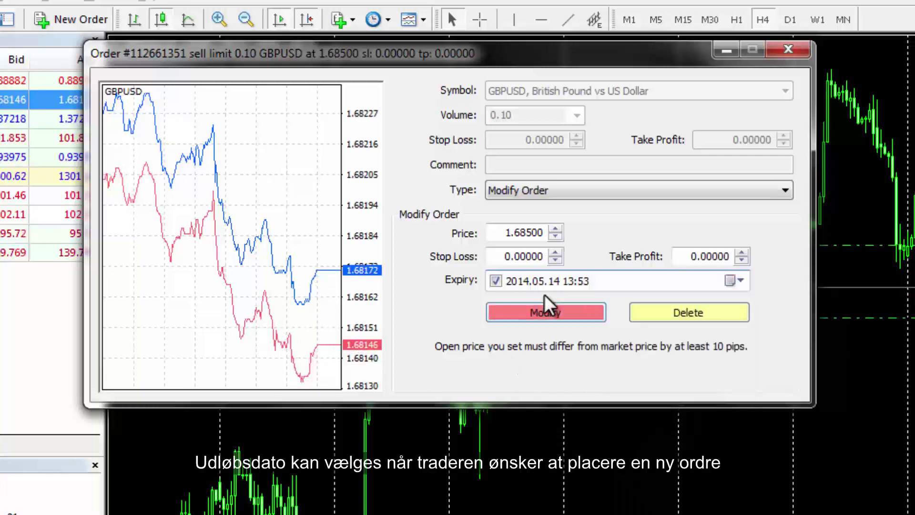
{"action": "left_click", "coordinate": [527, 313]}
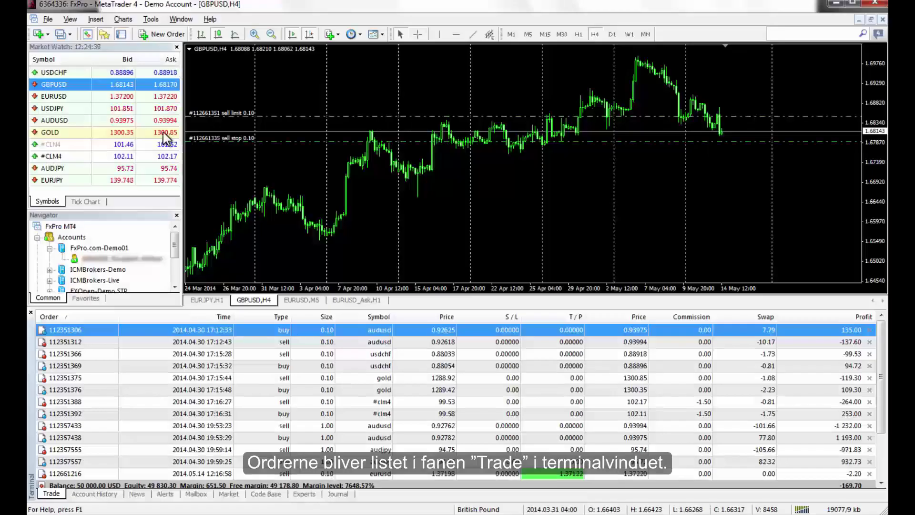
Step: Hide the Market Watch and Navigator and show the GBPUSD H4 chart after a brief switch to EURJPY H1
{"action": "key", "text": "ctrl+m"}
{"action": "key", "text": "ctrl+n"}
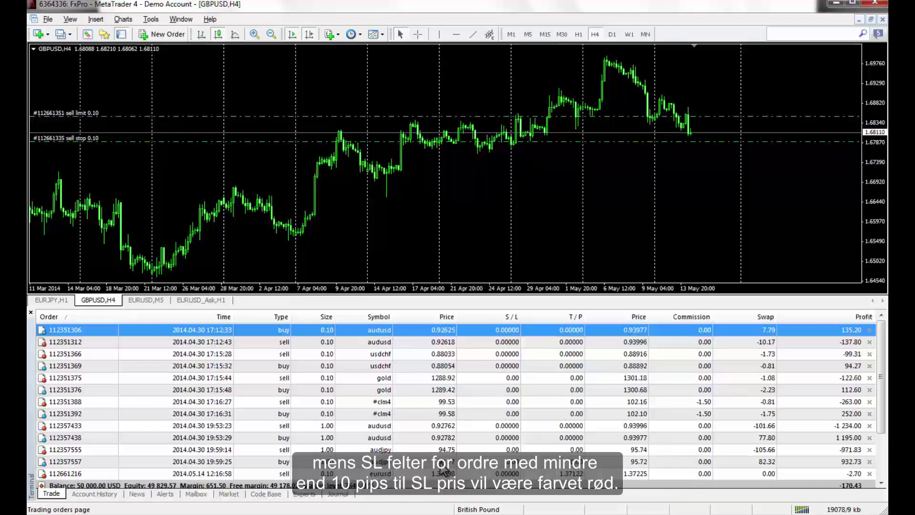
{"action": "left_click", "coordinate": [67, 301]}
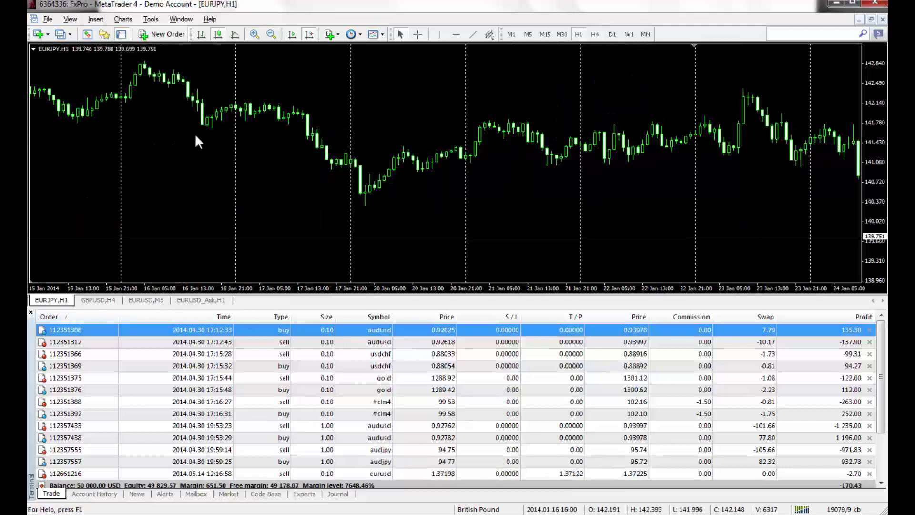
{"action": "left_click", "coordinate": [94, 304]}
Step: Examine the executed and pending orders in the terminal's trade list
{"action": "left_click", "coordinate": [402, 426]}
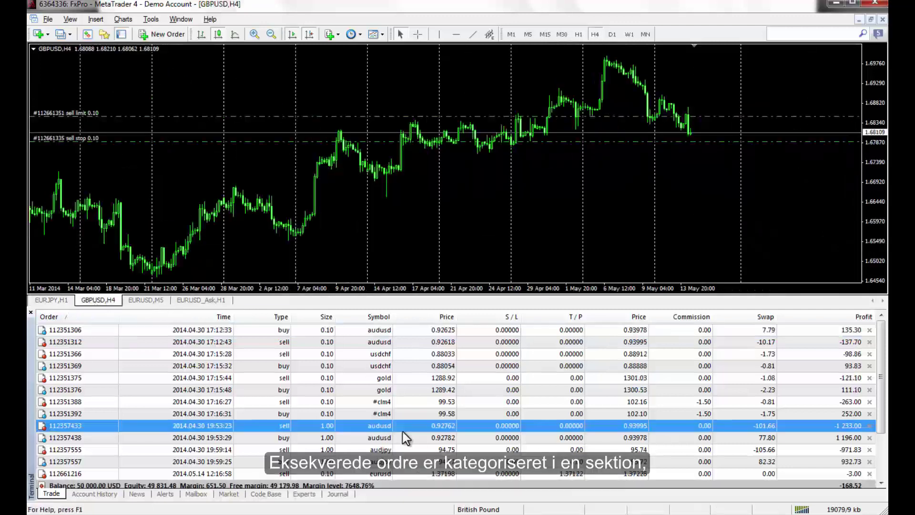
{"action": "scroll", "coordinate": [435, 447], "scroll_direction": "down", "scroll_amount": 2}
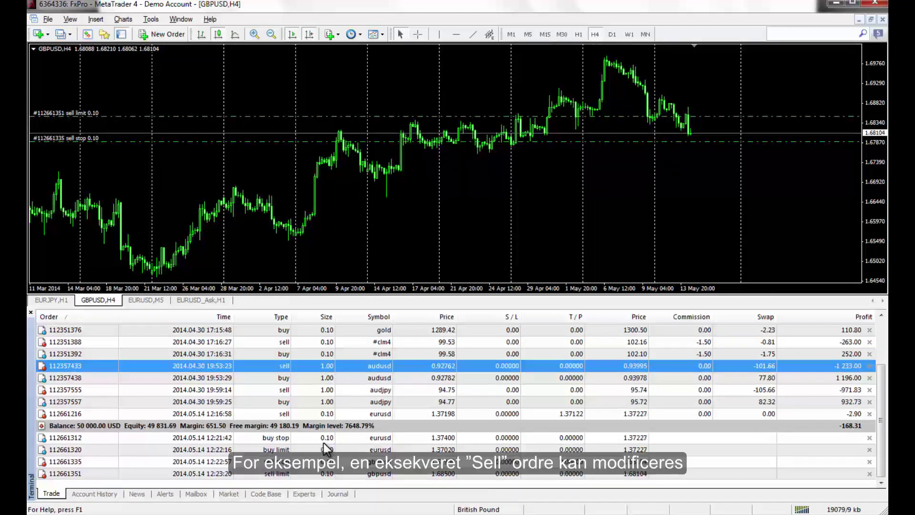
{"action": "left_click", "coordinate": [466, 390]}
{"action": "scroll", "coordinate": [465, 382], "scroll_direction": "up", "scroll_amount": 2}
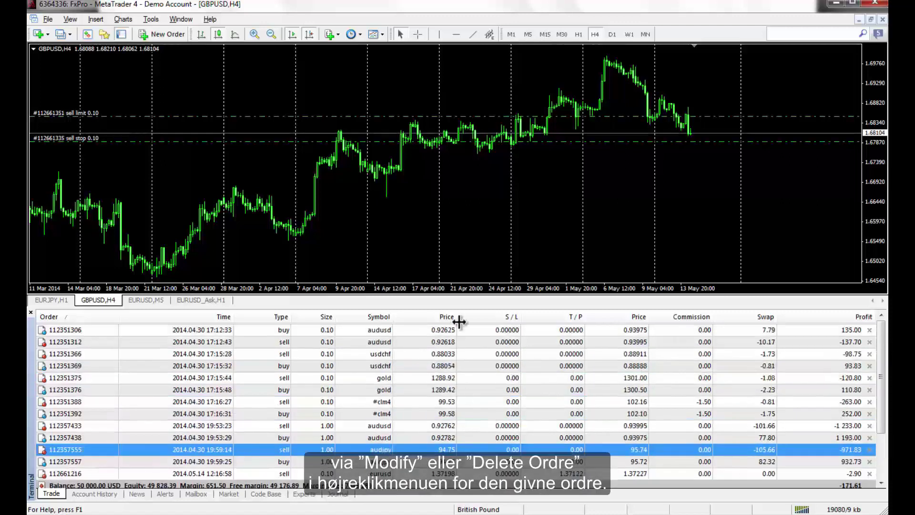
Step: Open the executed 0.10-lot EURUSD sell order from the trade list for modification
{"action": "left_click", "coordinate": [464, 334]}
{"action": "right_click", "coordinate": [464, 334]}
{"action": "left_click", "coordinate": [615, 436]}
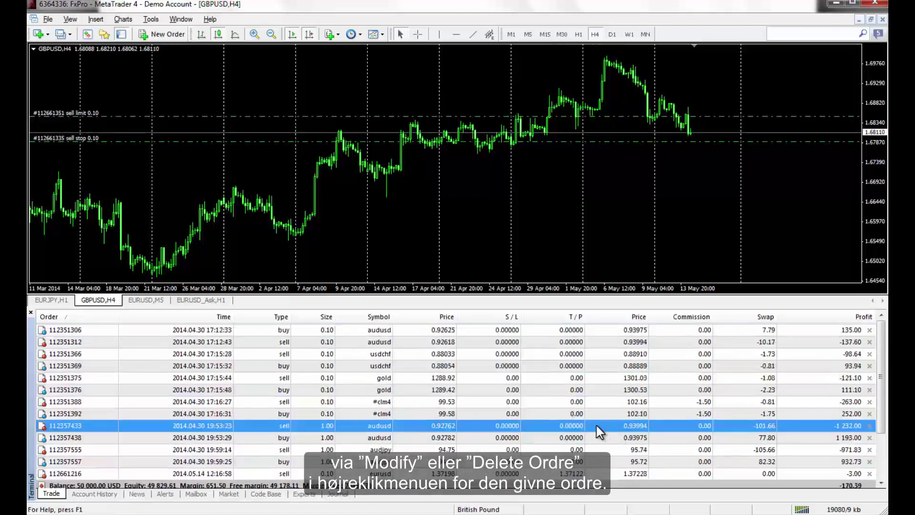
{"action": "right_click", "coordinate": [554, 472]}
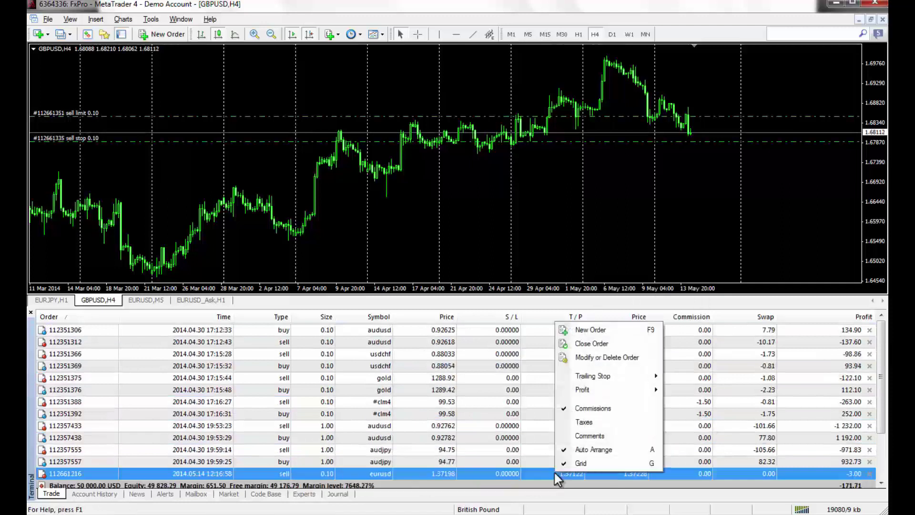
{"action": "left_click", "coordinate": [586, 358]}
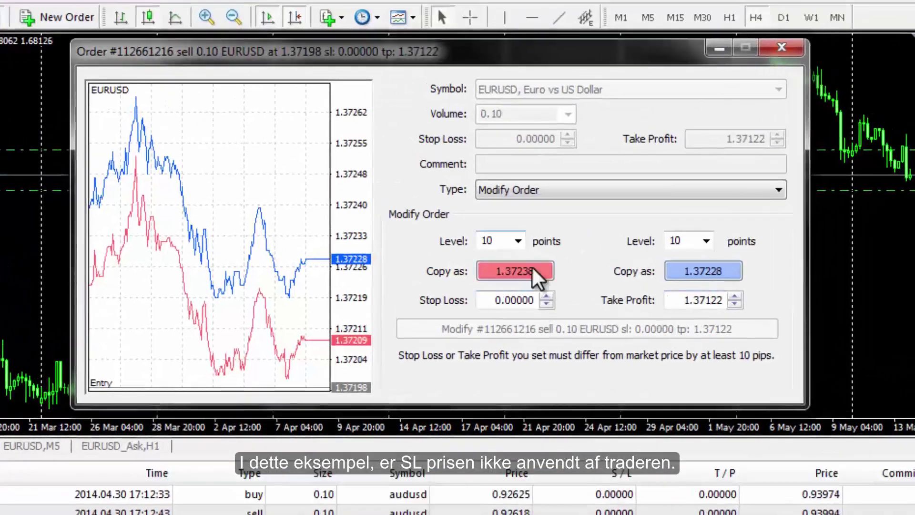
Step: Set the executed EURUSD sell order's stop loss to 1.37327 using a level of 100 points and apply the modification
{"action": "left_click_drag", "start_coordinate": [496, 300], "coordinate": [547, 286]}
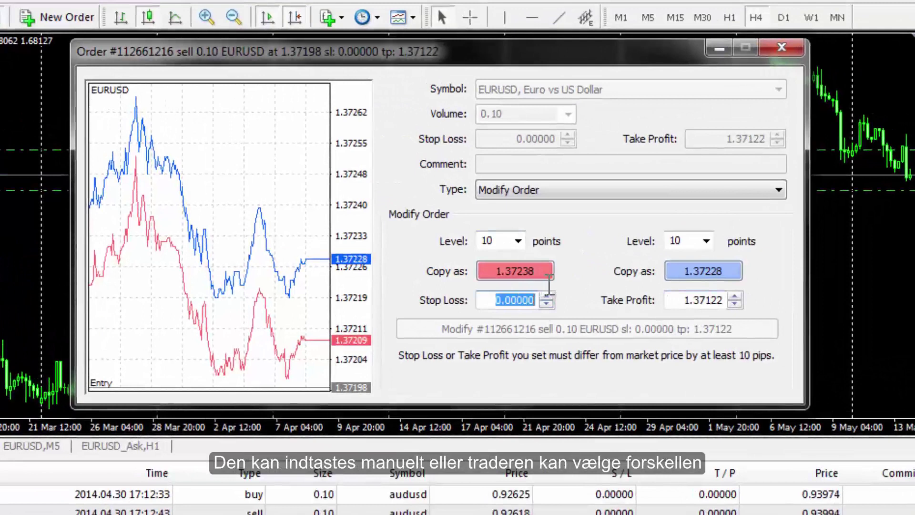
{"action": "left_click", "coordinate": [519, 241]}
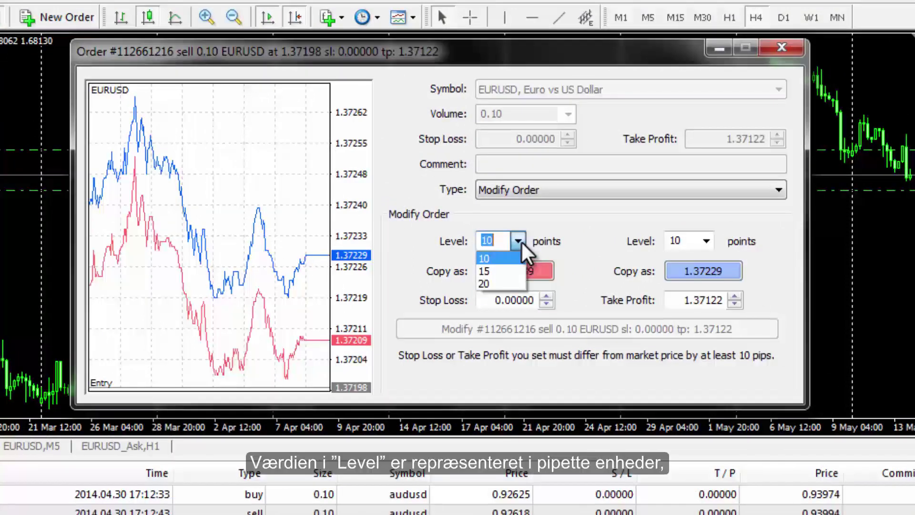
{"action": "type", "text": "100"}
{"action": "left_click", "coordinate": [517, 213]}
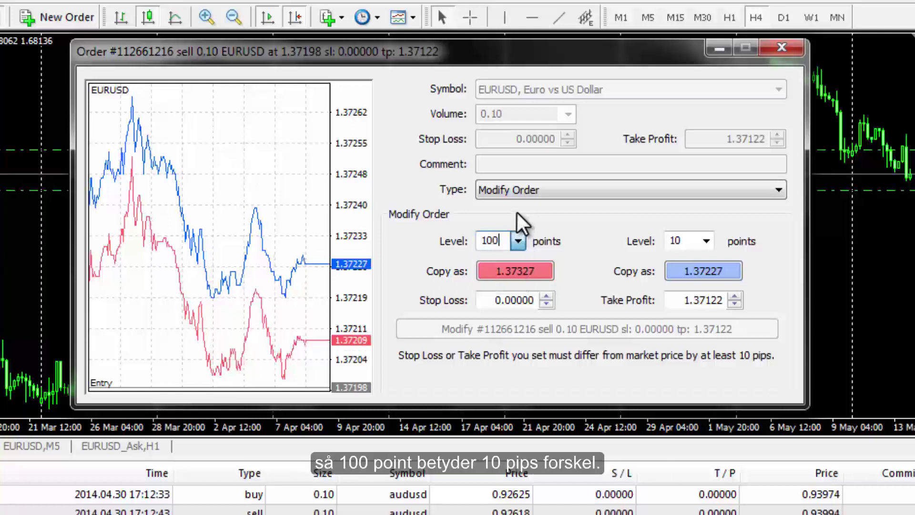
{"action": "left_click", "coordinate": [506, 266]}
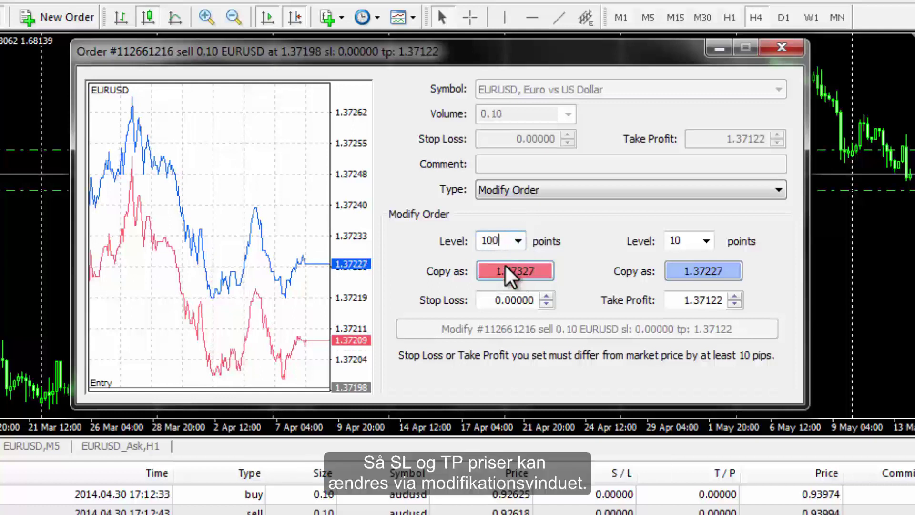
{"action": "left_click", "coordinate": [505, 267]}
{"action": "left_click", "coordinate": [510, 329]}
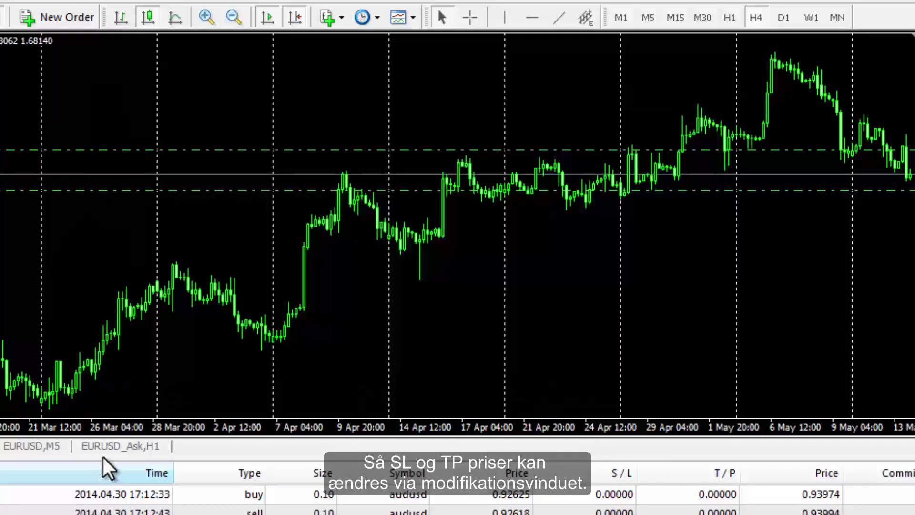
Step: Show the EURUSD M15 chart and remove the stop loss and take profit from the executed EURUSD sell order
{"action": "key", "text": "ctrl+Tab"}
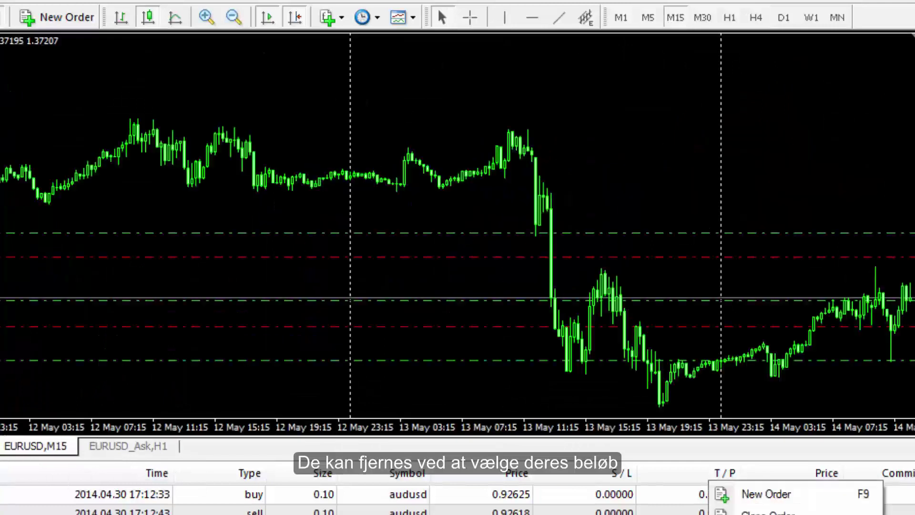
{"action": "left_click", "coordinate": [715, 498]}
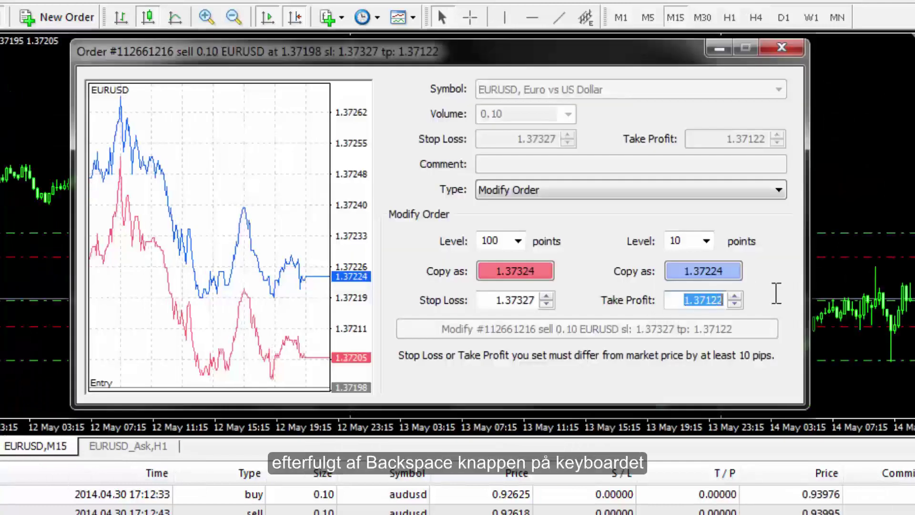
{"action": "key", "text": "BackSpace"}
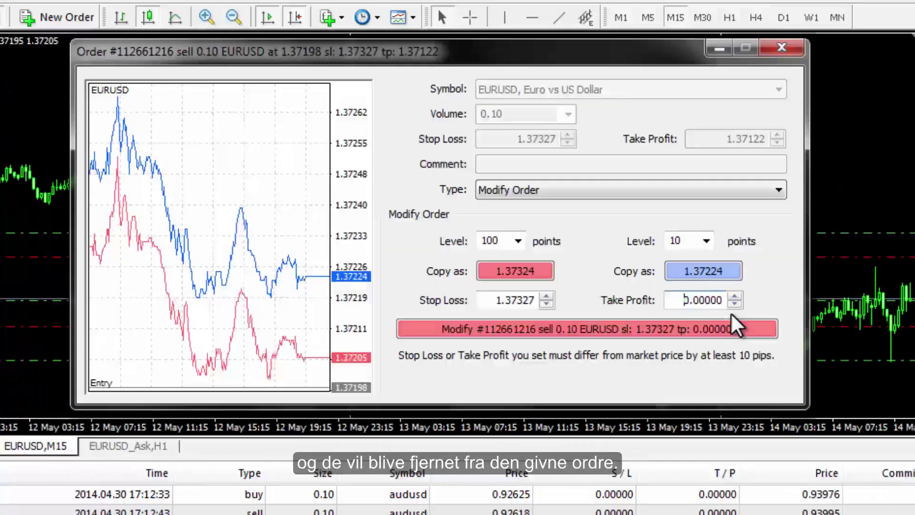
{"action": "left_click", "coordinate": [548, 329]}
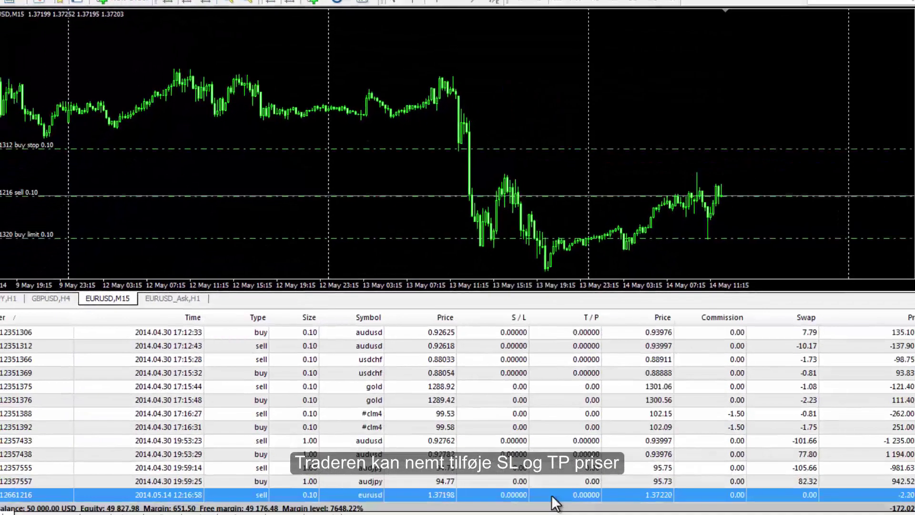
Step: Modify the executed EURUSD sell order with 200-point levels, setting stop loss 1.37417 and take profit 1.37017
{"action": "right_click", "coordinate": [552, 496]}
{"action": "left_click", "coordinate": [569, 364]}
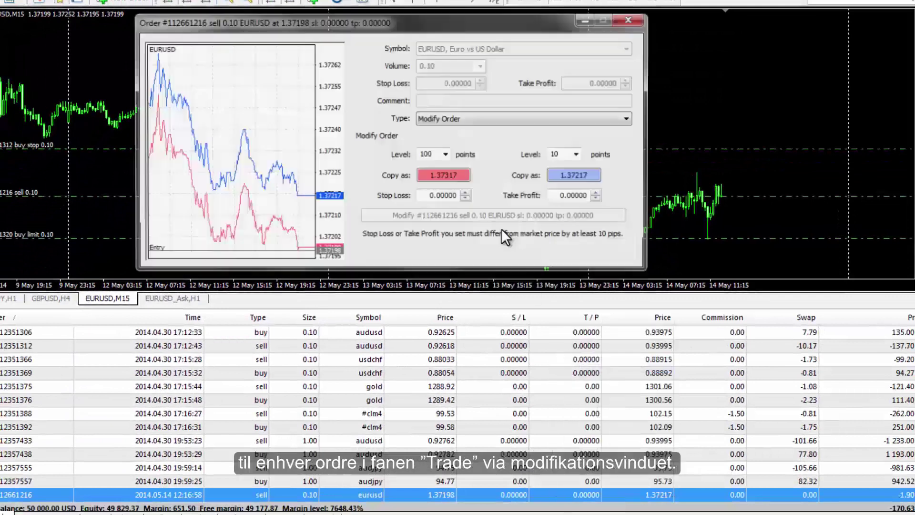
{"action": "type", "text": "0"}
{"action": "key", "text": "BackSpace"}
{"action": "key", "text": "BackSpace"}
{"action": "key", "text": "BackSpace"}
{"action": "type", "text": "200"}
{"action": "double_click", "coordinate": [425, 155]}
{"action": "type", "text": "200"}
{"action": "left_click", "coordinate": [443, 175]}
{"action": "left_click", "coordinate": [576, 176]}
{"action": "left_click", "coordinate": [491, 211]}
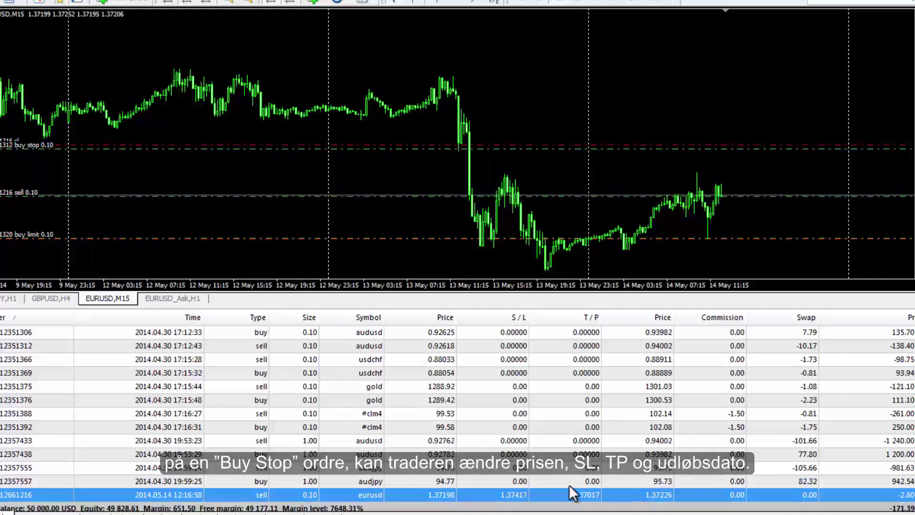
Step: Modify the pending EURUSD Buy Stop order to a price of 1.37397 with expiry enabled at 2014.05.14 13:57
{"action": "scroll", "coordinate": [569, 485], "scroll_direction": "down", "scroll_amount": 2}
{"action": "left_click", "coordinate": [525, 453]}
{"action": "right_click", "coordinate": [525, 453]}
{"action": "left_click", "coordinate": [556, 319]}
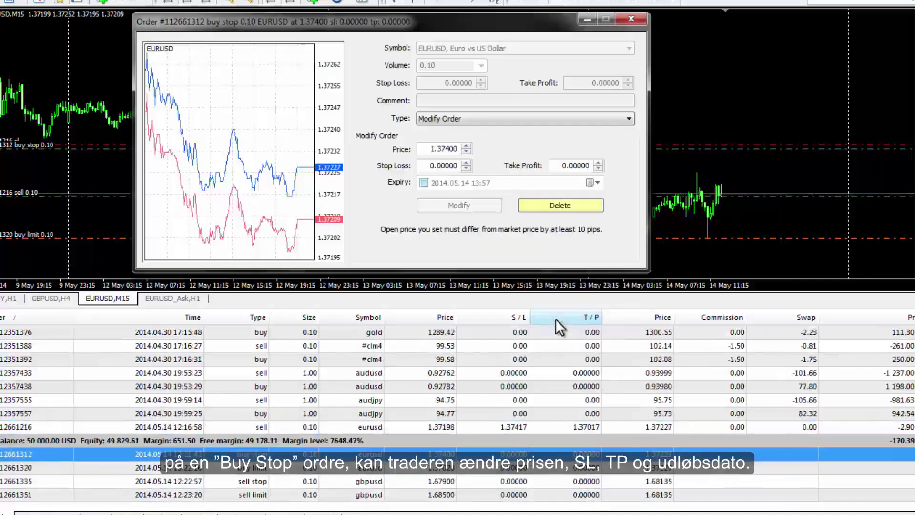
{"action": "left_click", "coordinate": [466, 152]}
{"action": "left_click", "coordinate": [423, 182]}
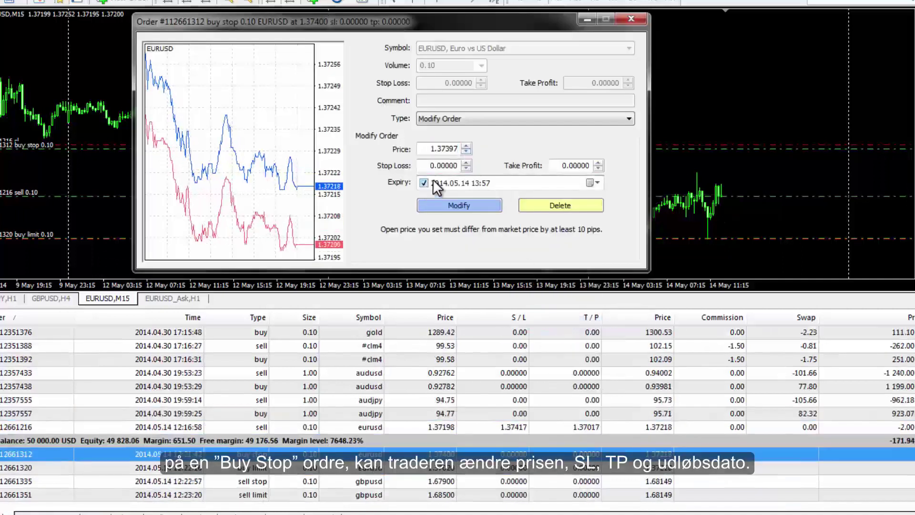
{"action": "left_click", "coordinate": [593, 183]}
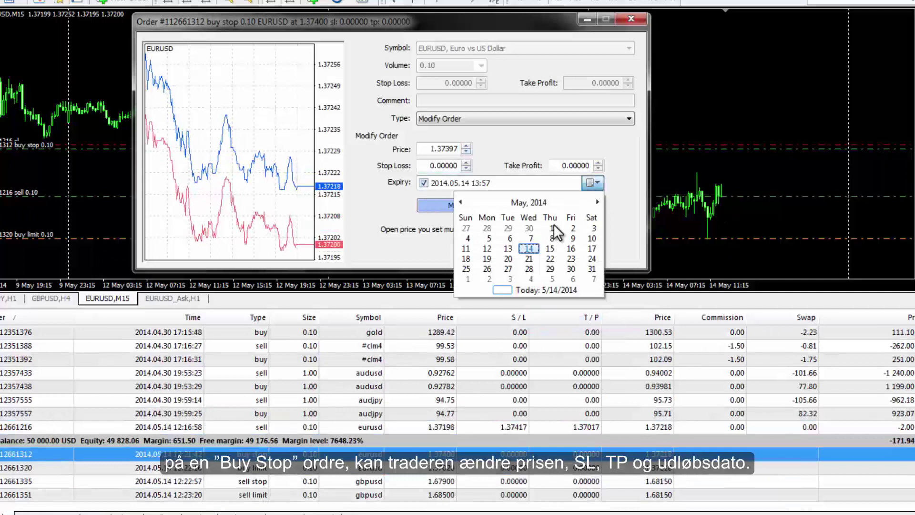
{"action": "left_click", "coordinate": [474, 184]}
{"action": "left_click", "coordinate": [451, 204]}
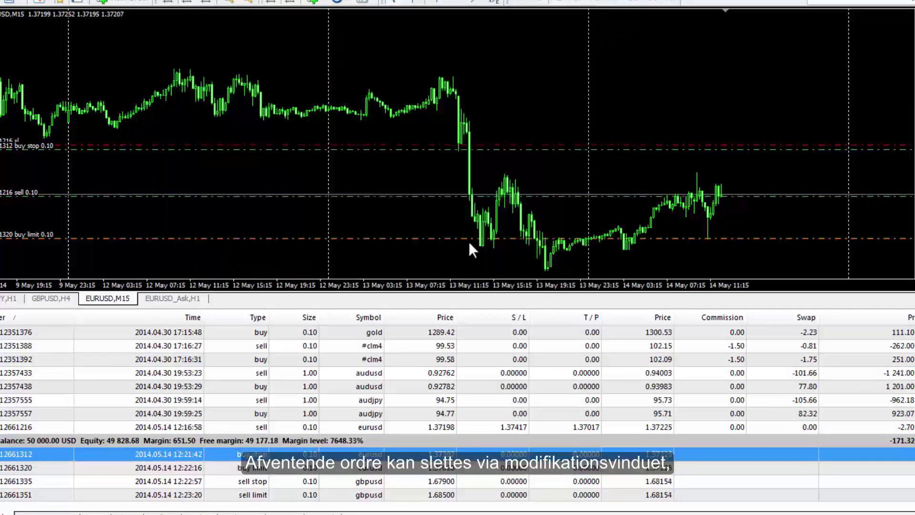
Step: Delete the EURUSD Buy Stop and Buy Limit and the GBPUSD Sell Stop and Sell Limit orders directly from the trade list
{"action": "double_click", "coordinate": [455, 456]}
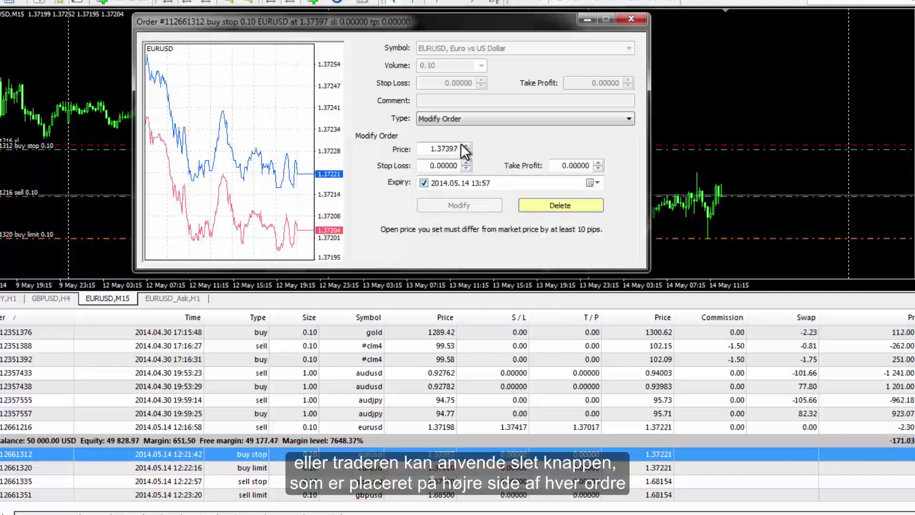
{"action": "left_click", "coordinate": [630, 19]}
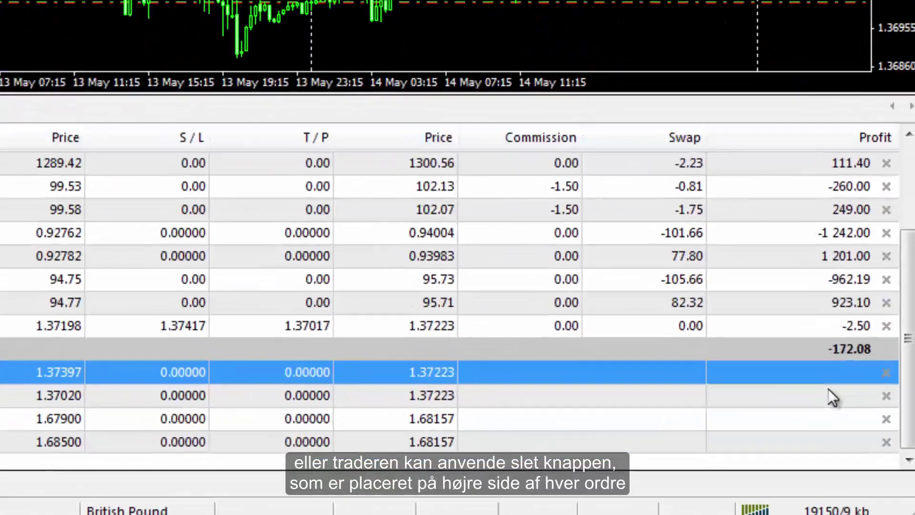
{"action": "left_click", "coordinate": [914, 454]}
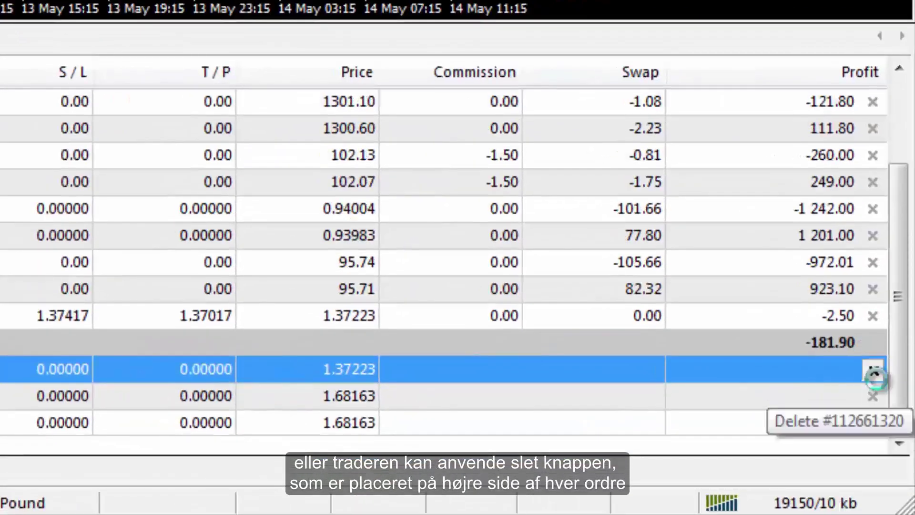
{"action": "left_click", "coordinate": [873, 368]}
{"action": "left_click", "coordinate": [873, 397]}
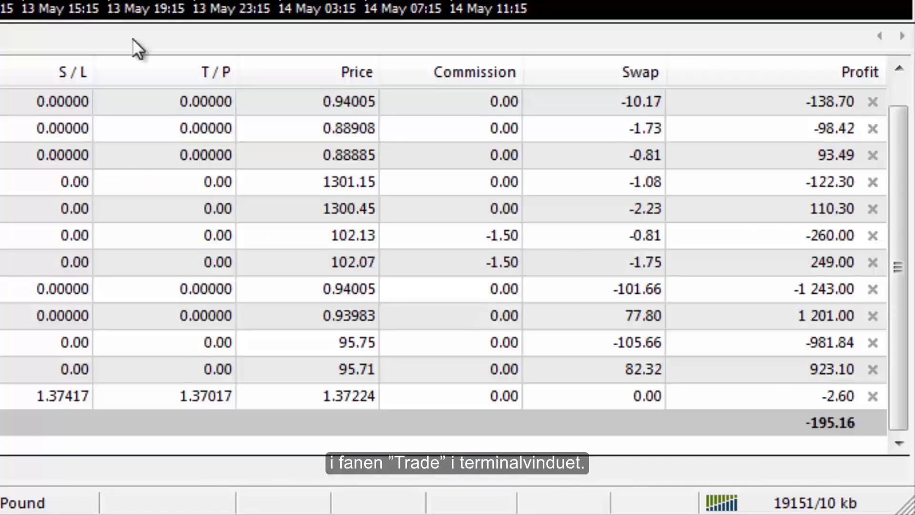